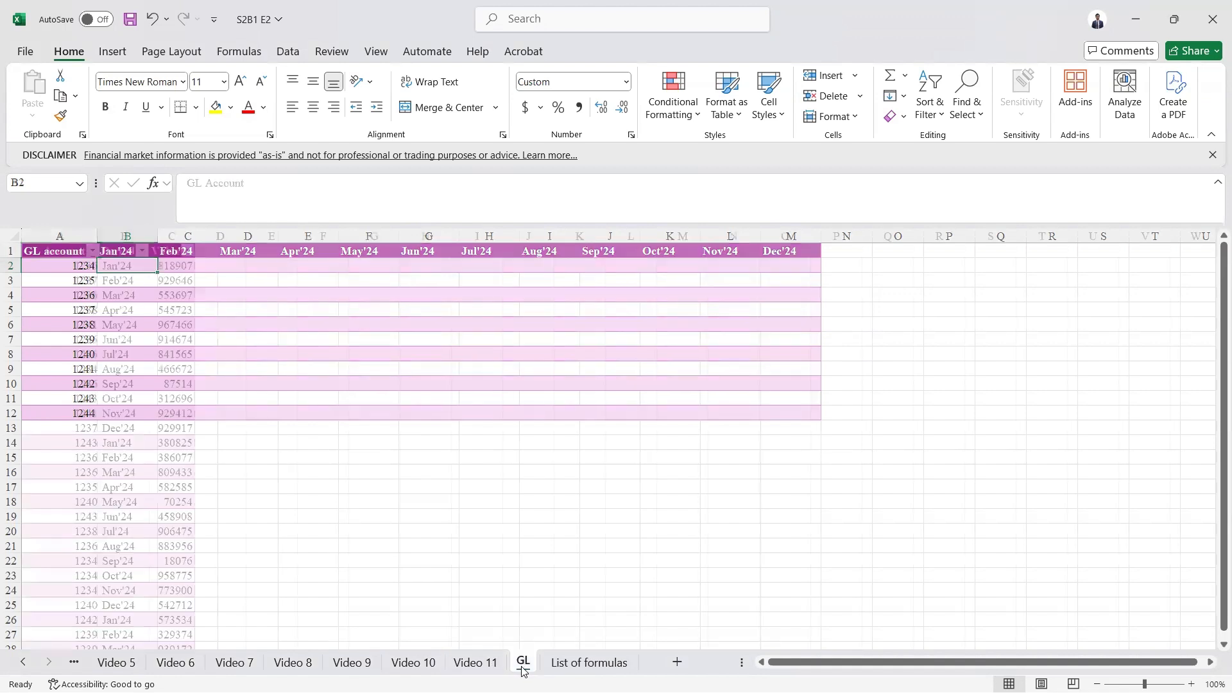
- Examine the GL table's account, period and value columns, then return to the Video 11 sheet
{"action": "key", "text": "ctrl+shift+Down"}
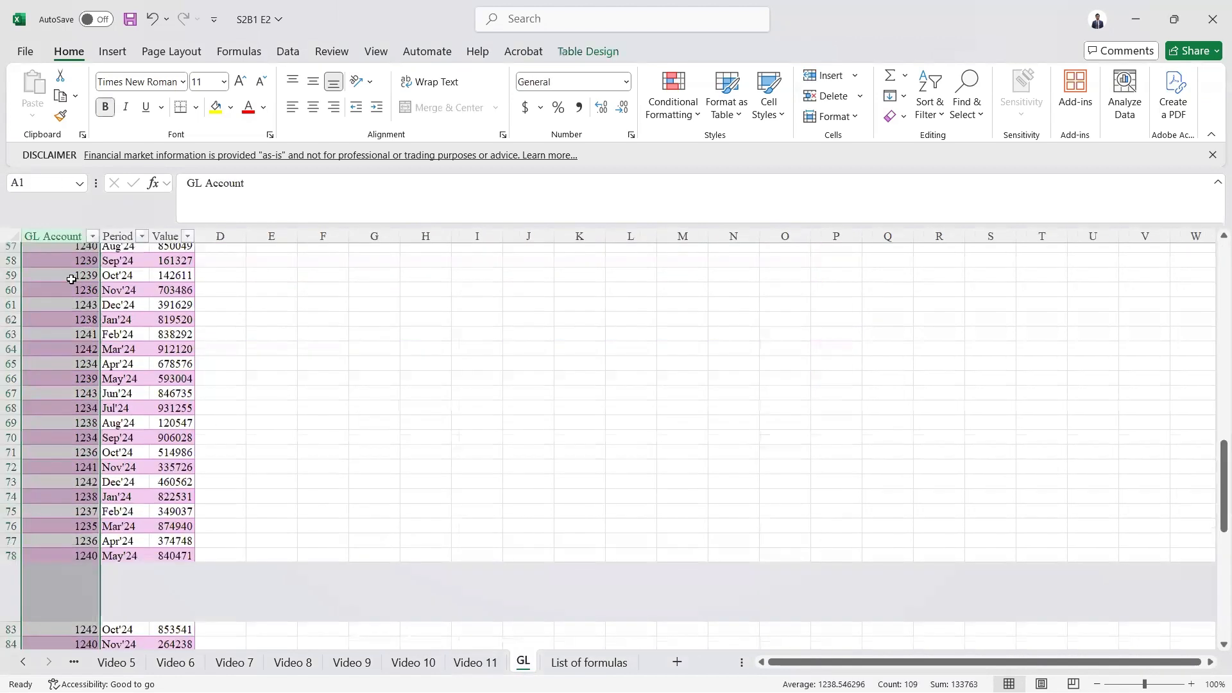
{"action": "key", "text": "Right"}
{"action": "key", "text": "Right"}
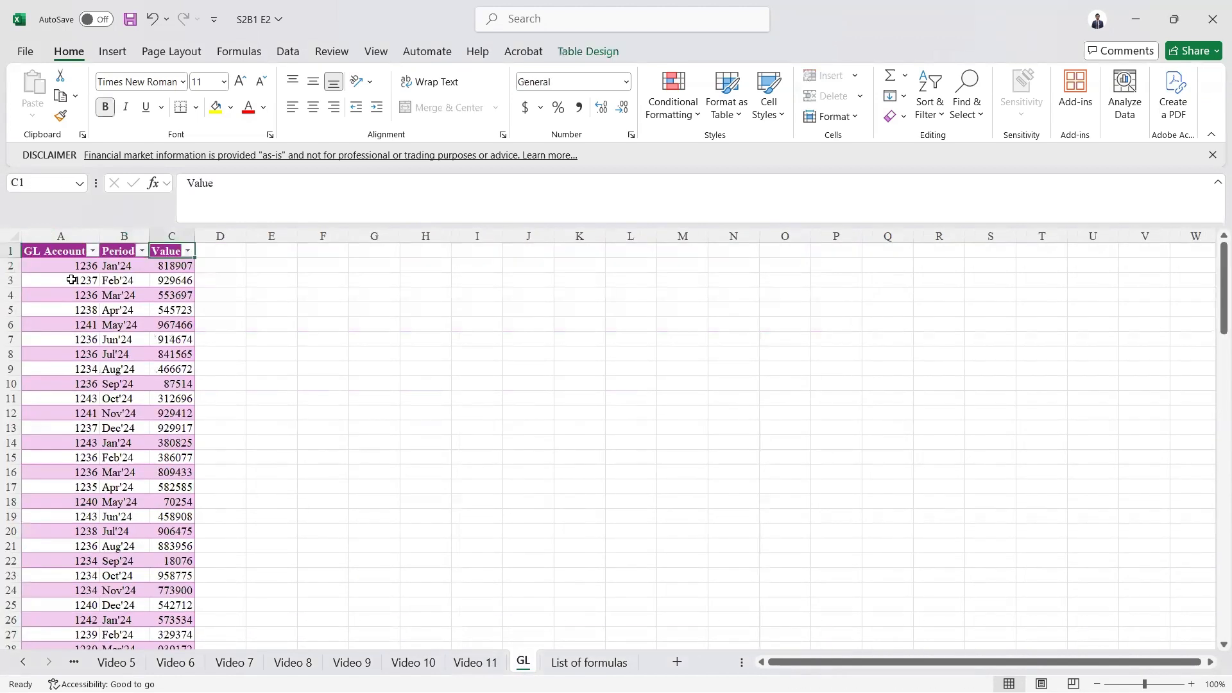
{"action": "key", "text": "ctrl+Page_Up"}
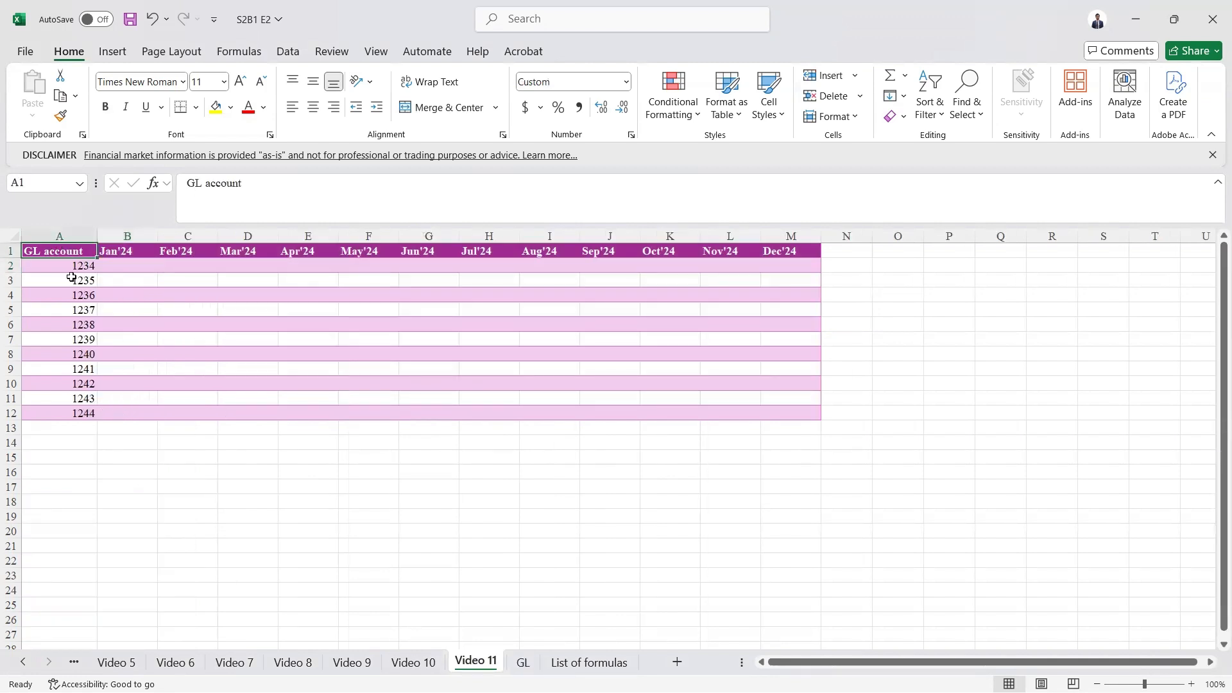
- Examine the report grid of GL accounts and month headers on the Video 11 sheet
{"action": "left_click_drag", "start_coordinate": [61, 252], "coordinate": [781, 426]}
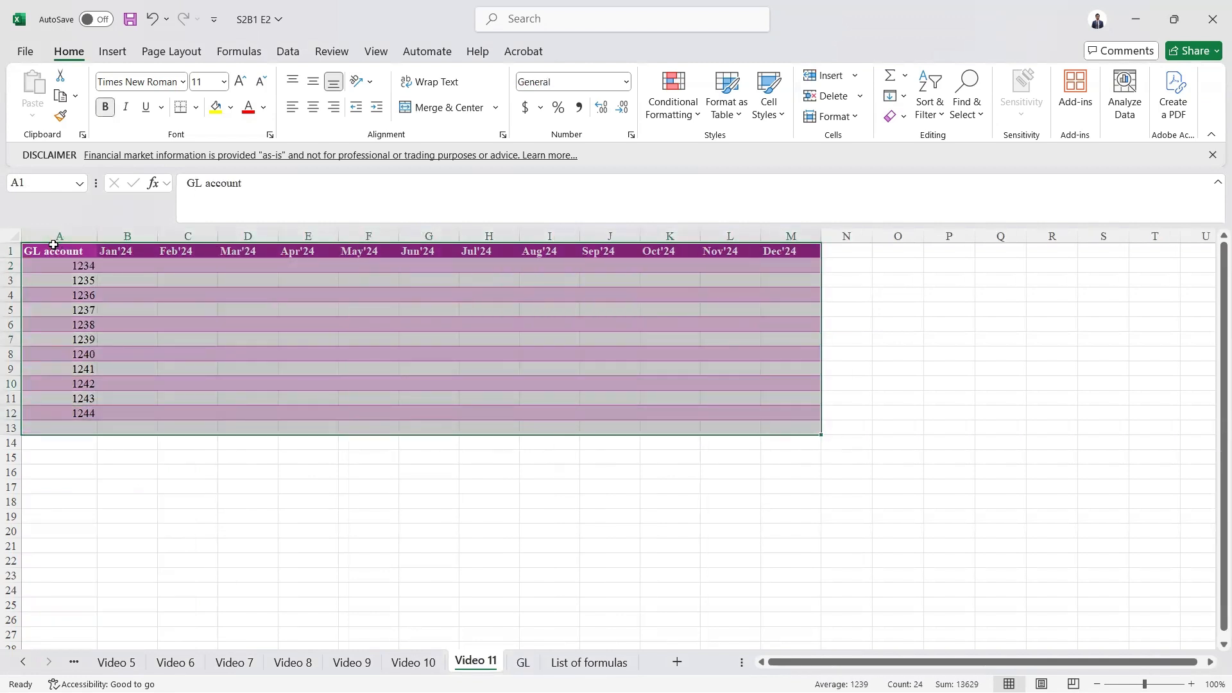
{"action": "left_click", "coordinate": [55, 237]}
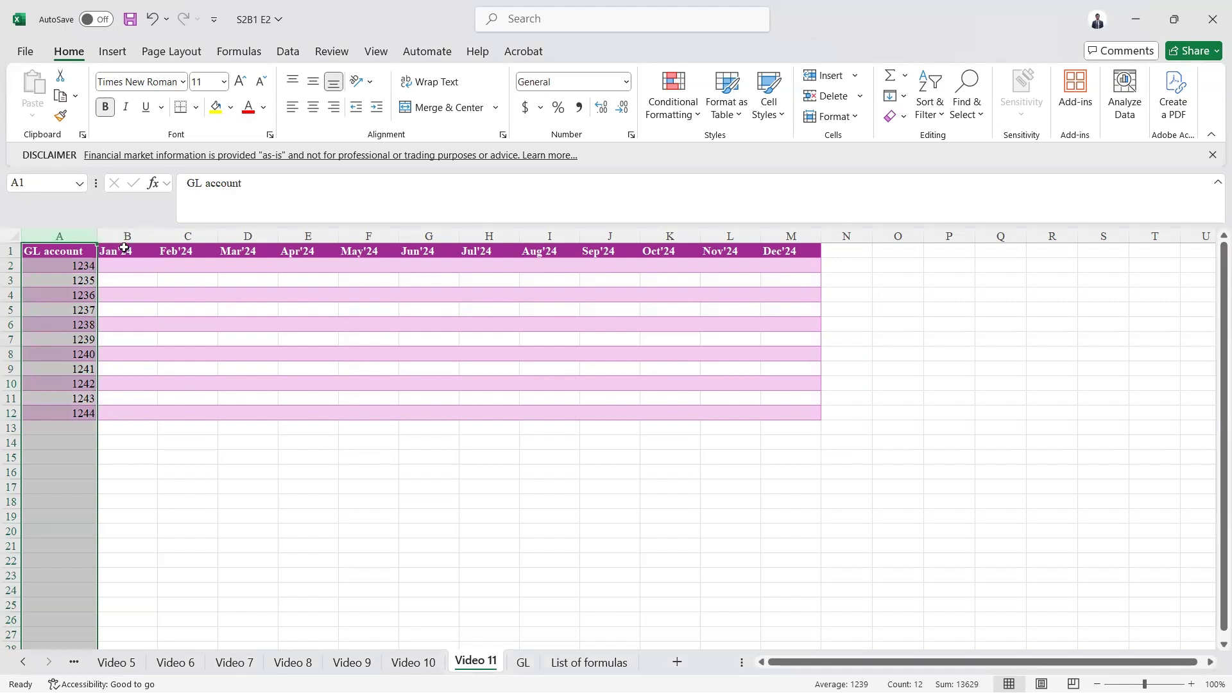
{"action": "left_click_drag", "start_coordinate": [123, 248], "coordinate": [793, 258]}
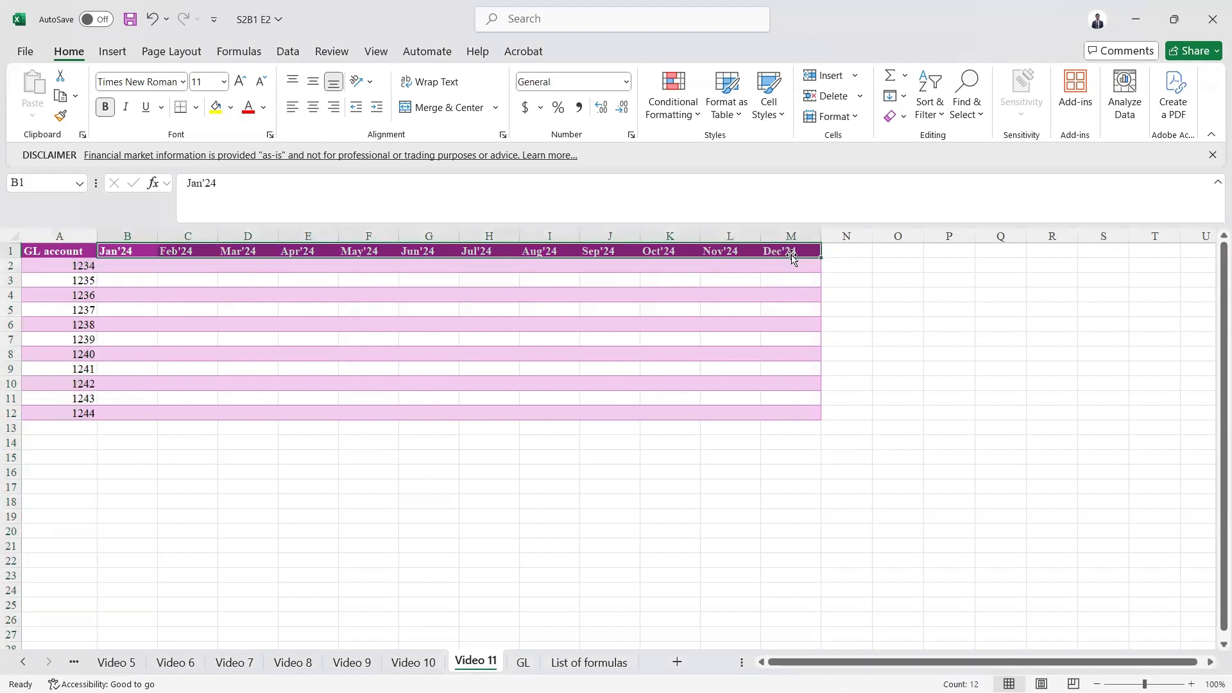
{"action": "left_click", "coordinate": [121, 266]}
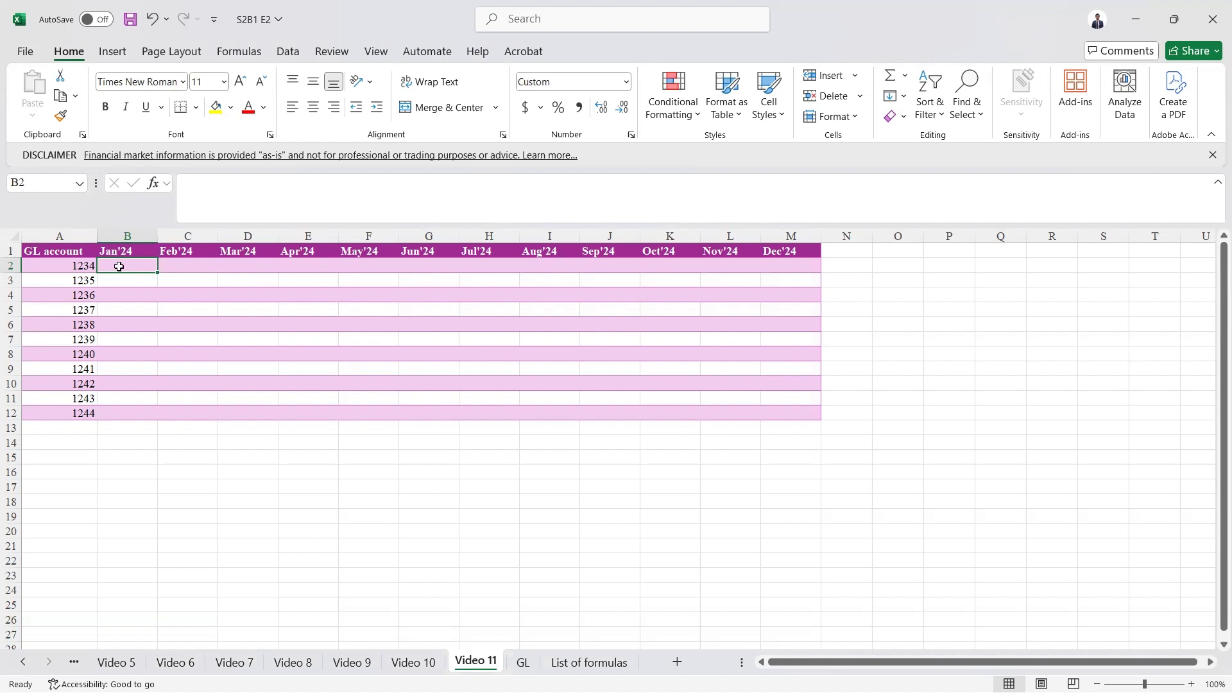
{"action": "left_click", "coordinate": [125, 248]}
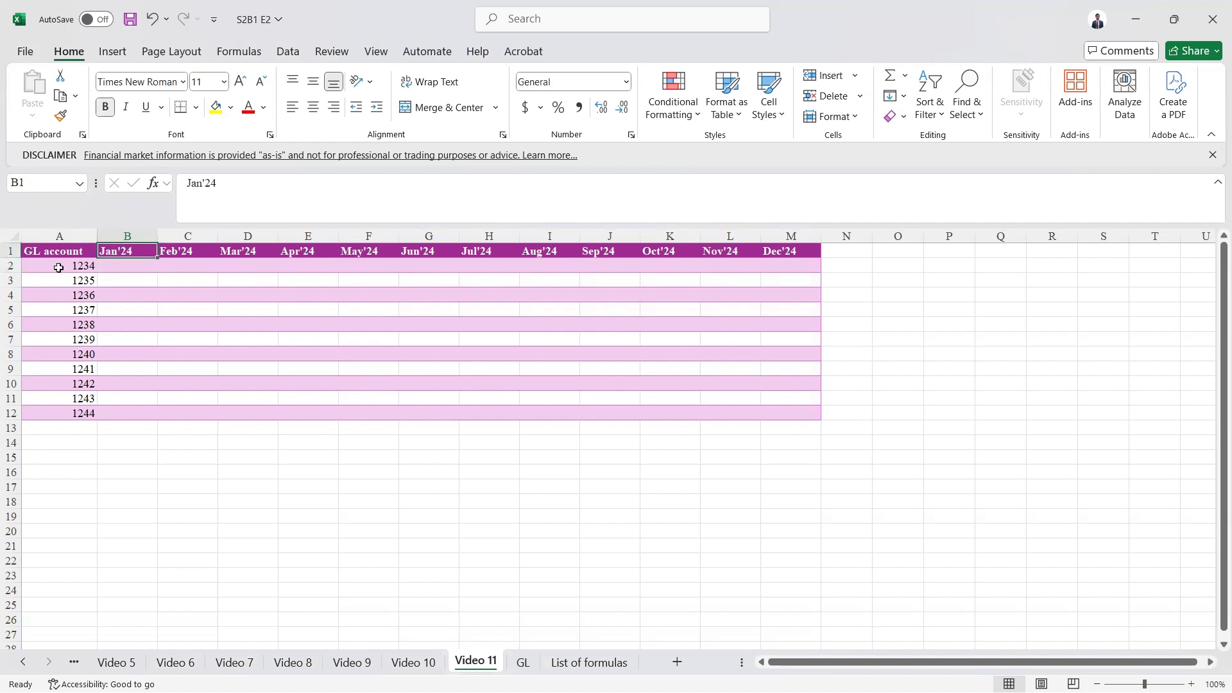
{"action": "left_click", "coordinate": [56, 268]}
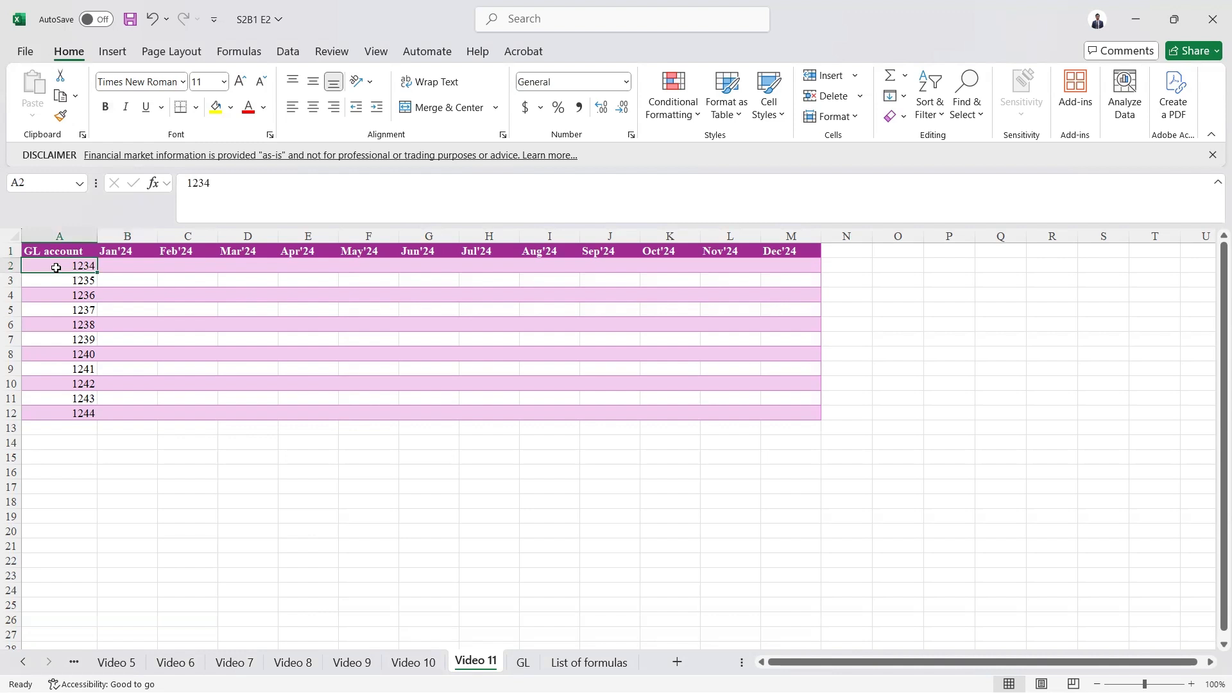
{"action": "left_click", "coordinate": [120, 263]}
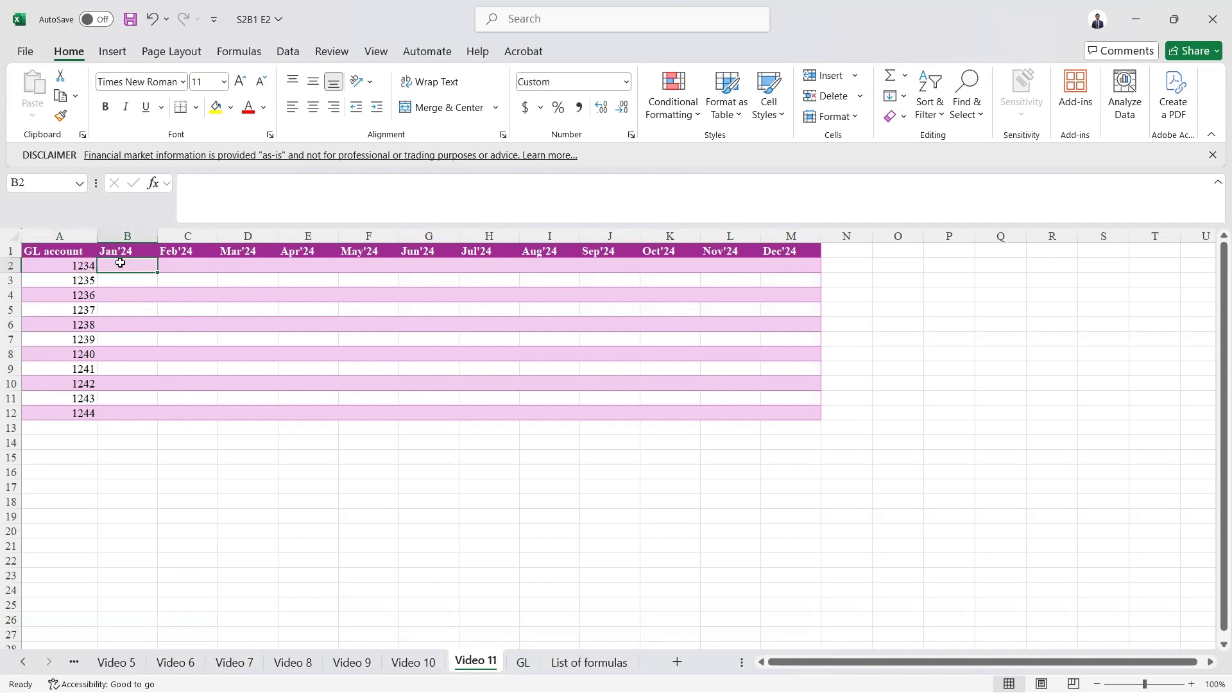
- Start a SUMIFS formula in B2 using column C of the GL sheet as the sum range
{"action": "type", "text": "="}
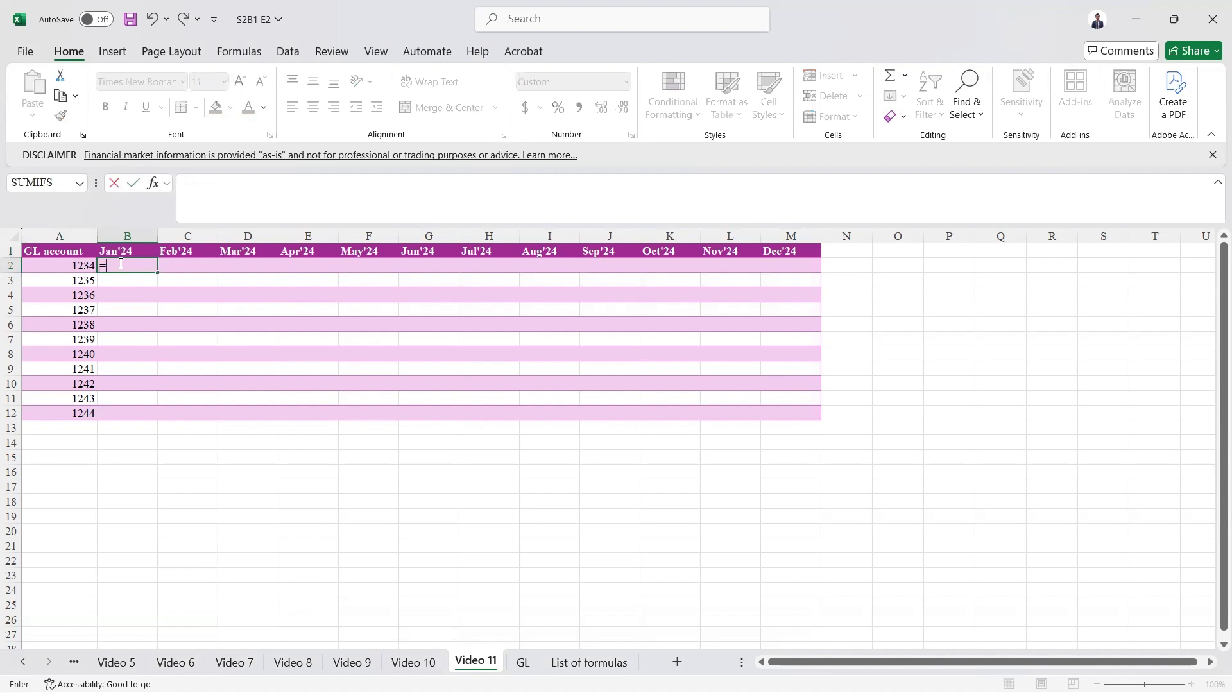
{"action": "type", "text": "sumi"}
{"action": "double_click", "coordinate": [154, 294]}
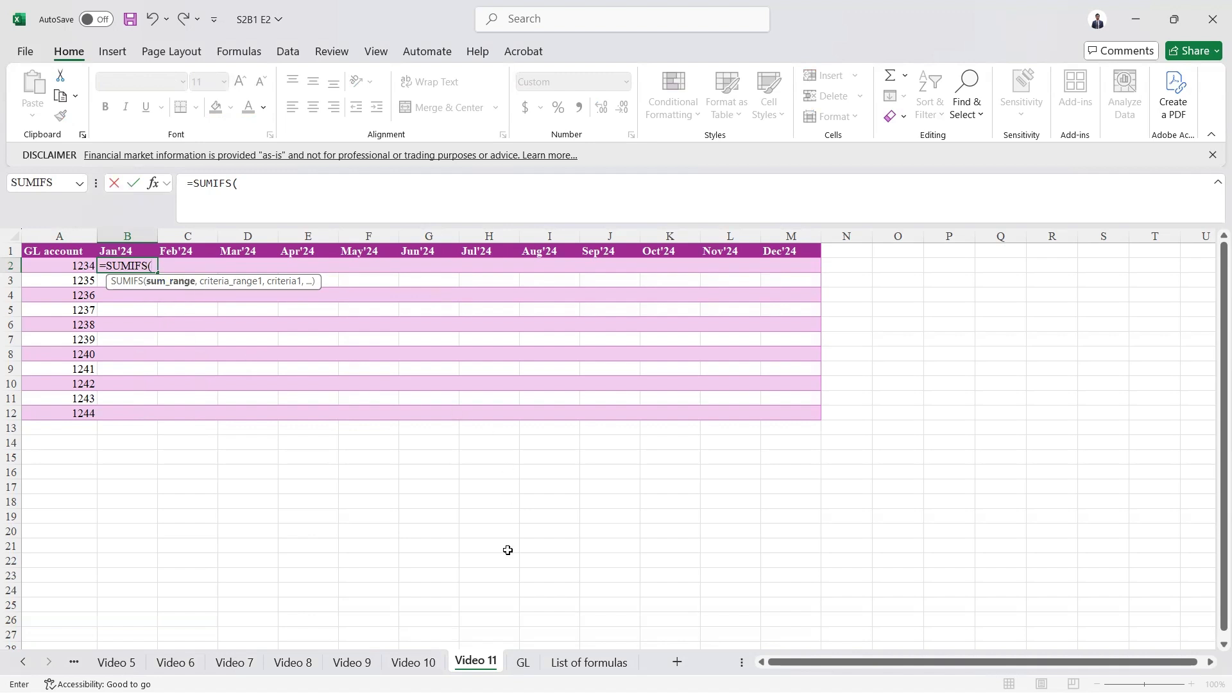
{"action": "left_click", "coordinate": [523, 662]}
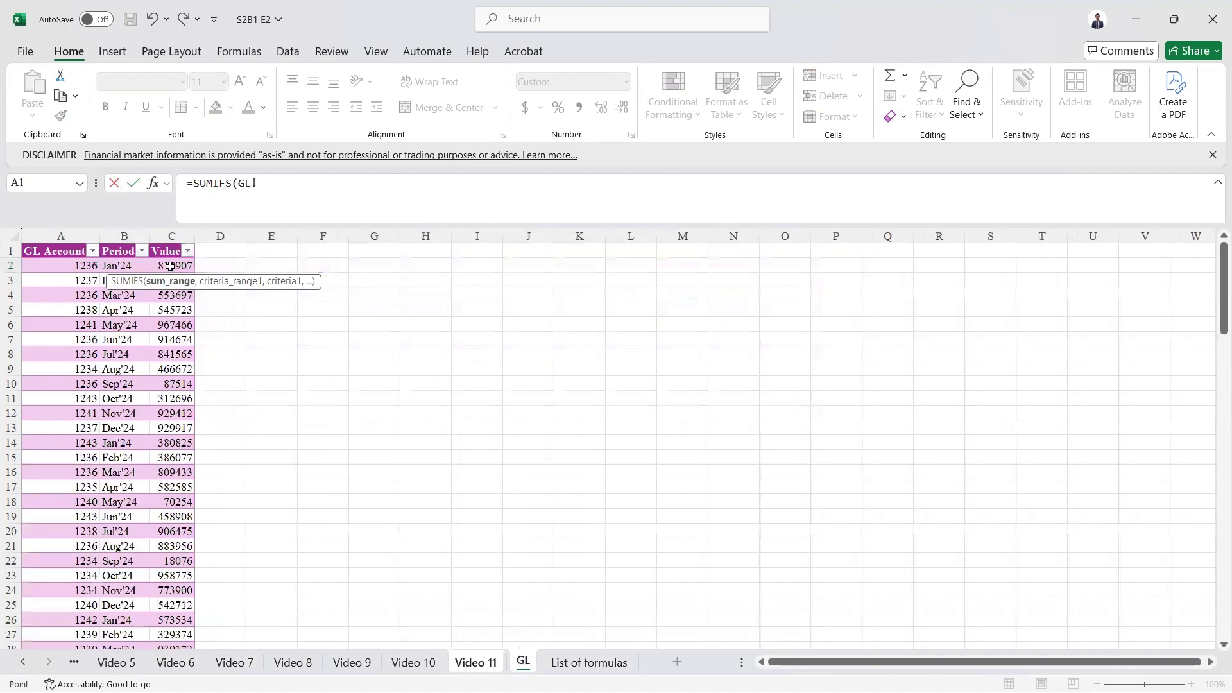
{"action": "left_click", "coordinate": [168, 236]}
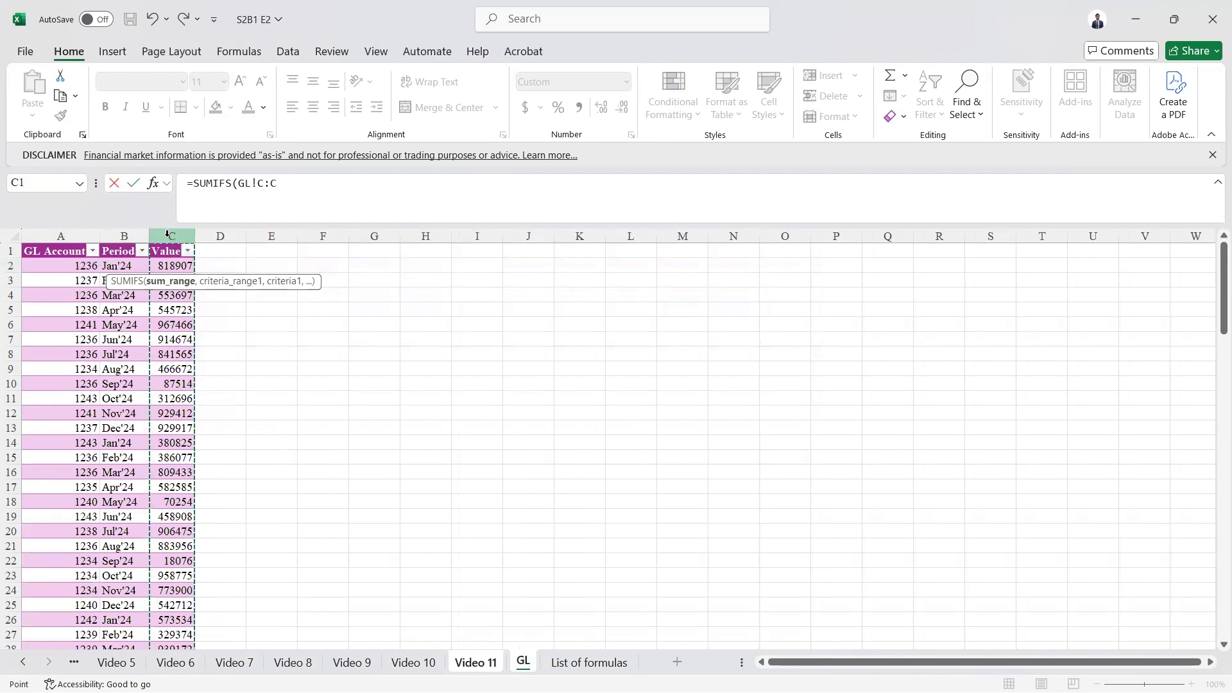
{"action": "type", "text": ","}
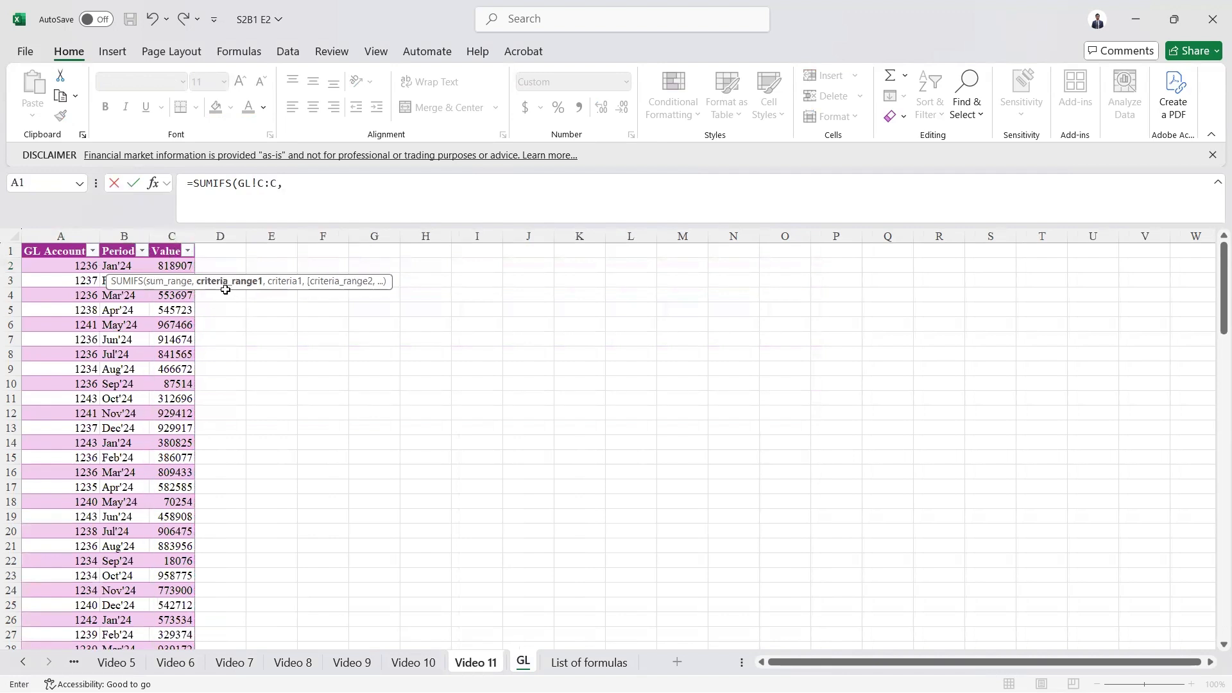
- Add GL column A as the first criteria range with the account in A2 as its criterion
{"action": "left_click", "coordinate": [61, 235]}
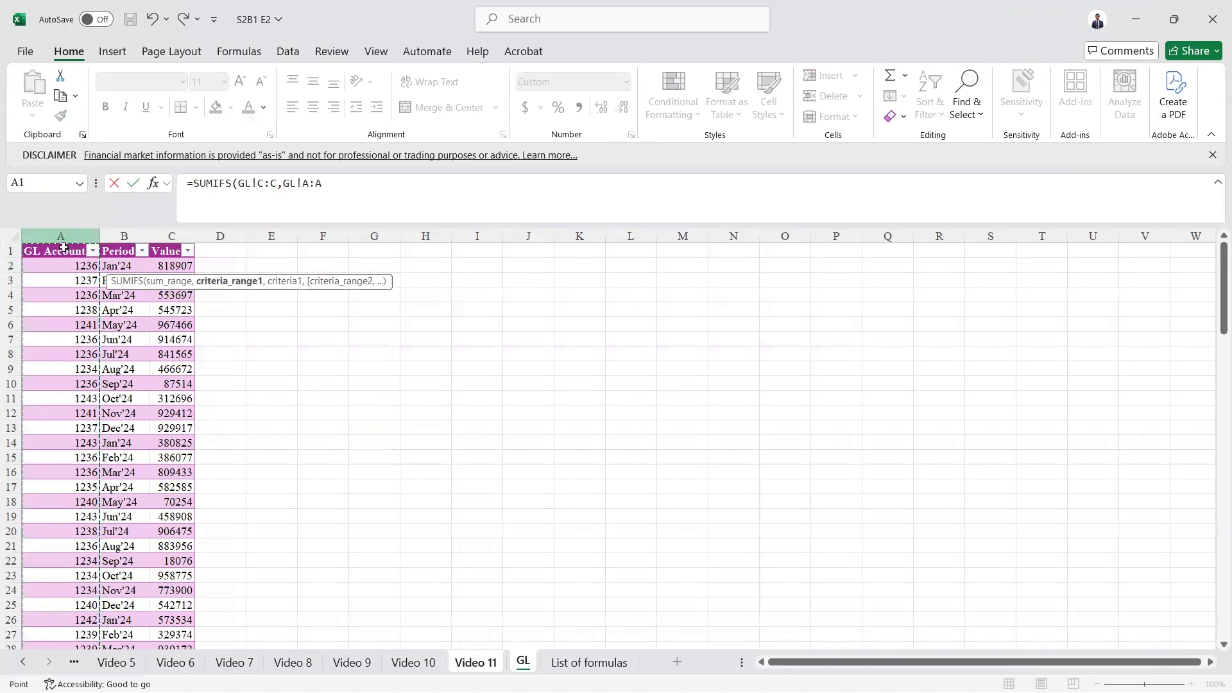
{"action": "type", "text": ","}
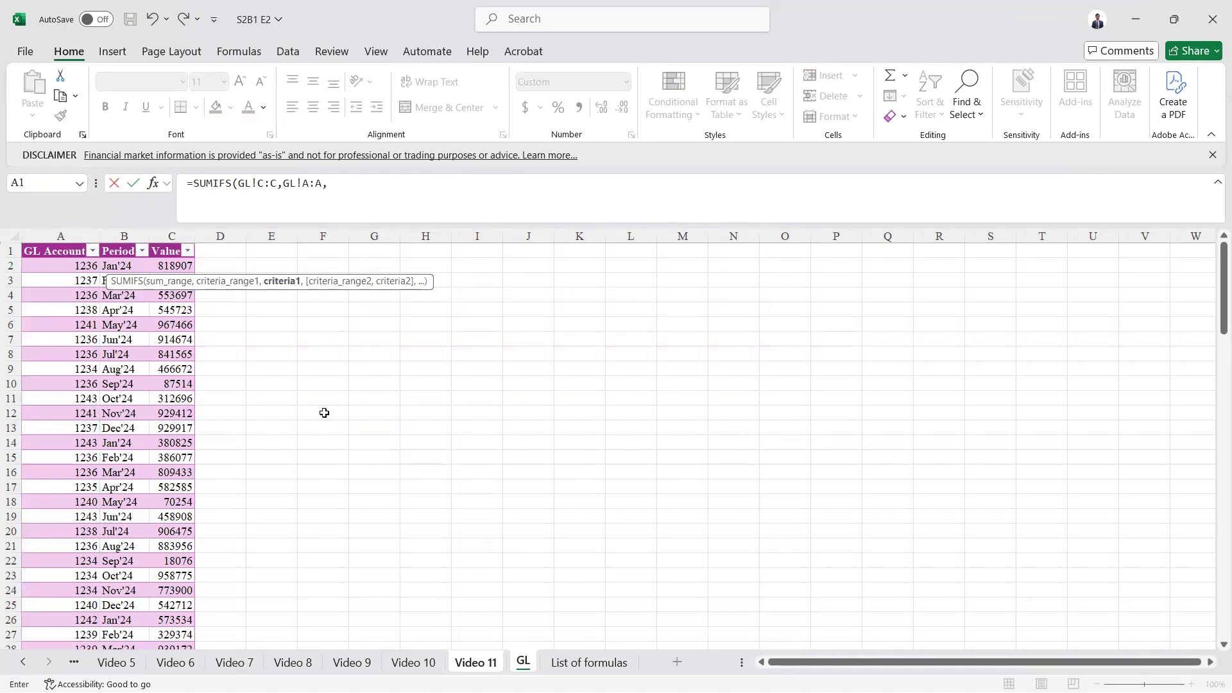
{"action": "left_click", "coordinate": [453, 661]}
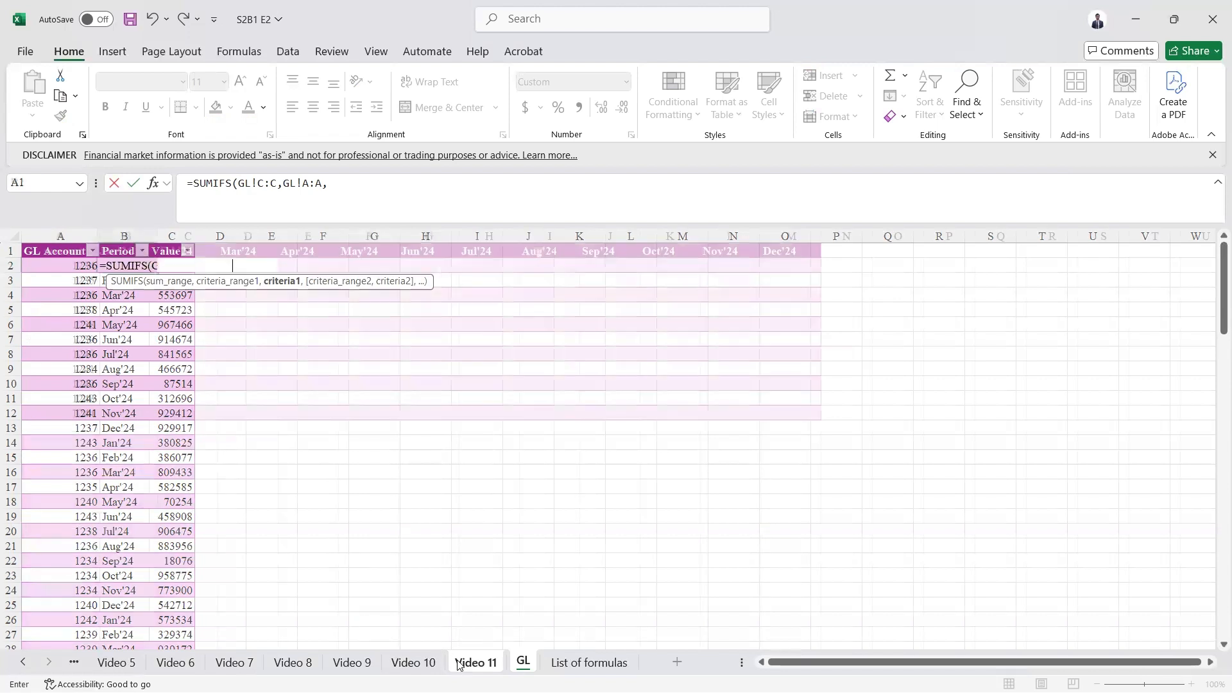
{"action": "left_click", "coordinate": [45, 265]}
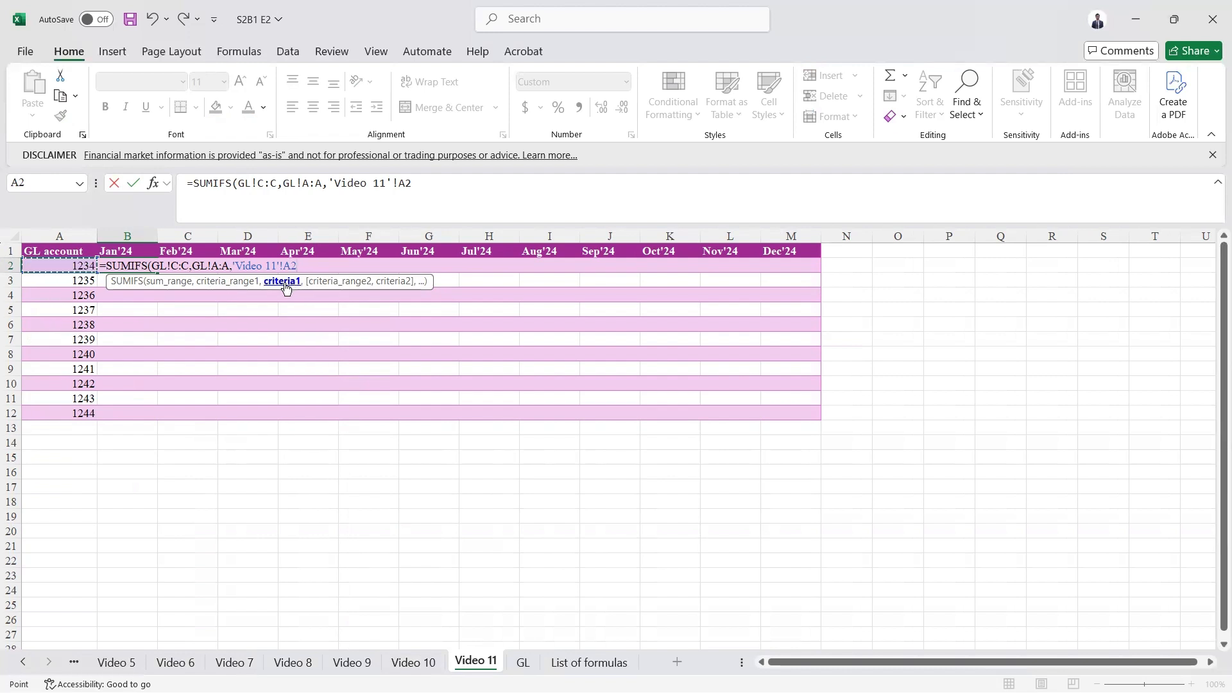
{"action": "type", "text": ","}
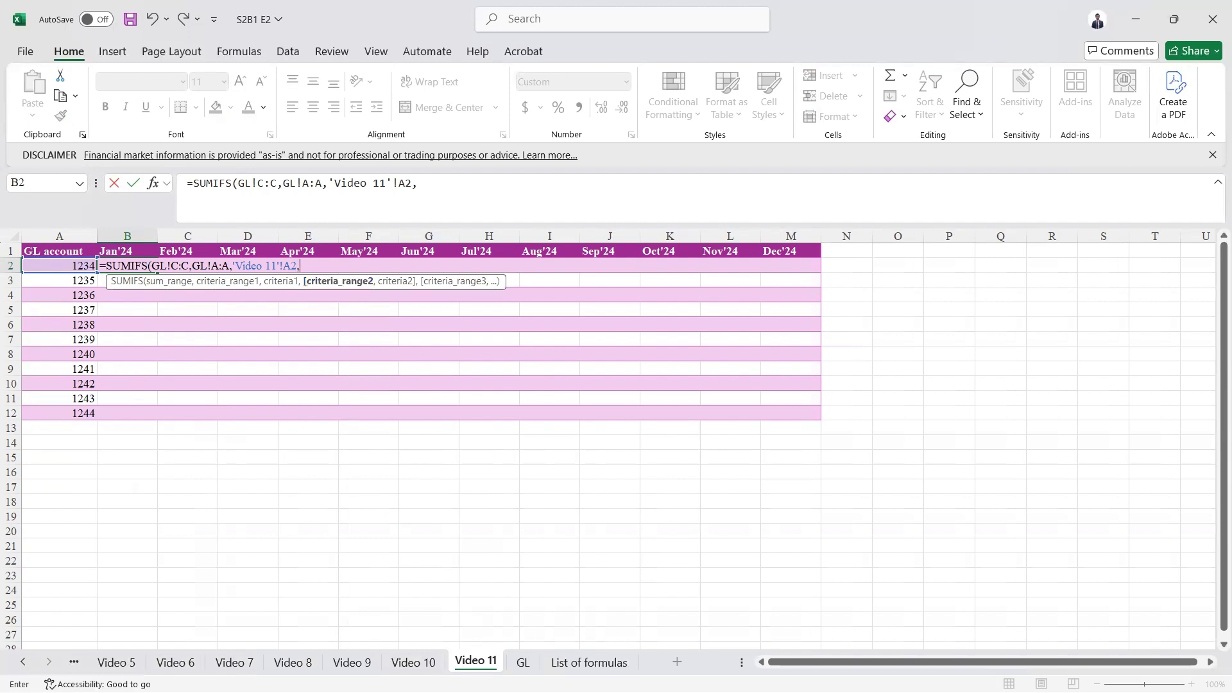
- Add GL column B as the second criteria range with month header B1 as criterion, and enter the formula
{"action": "left_click", "coordinate": [523, 662]}
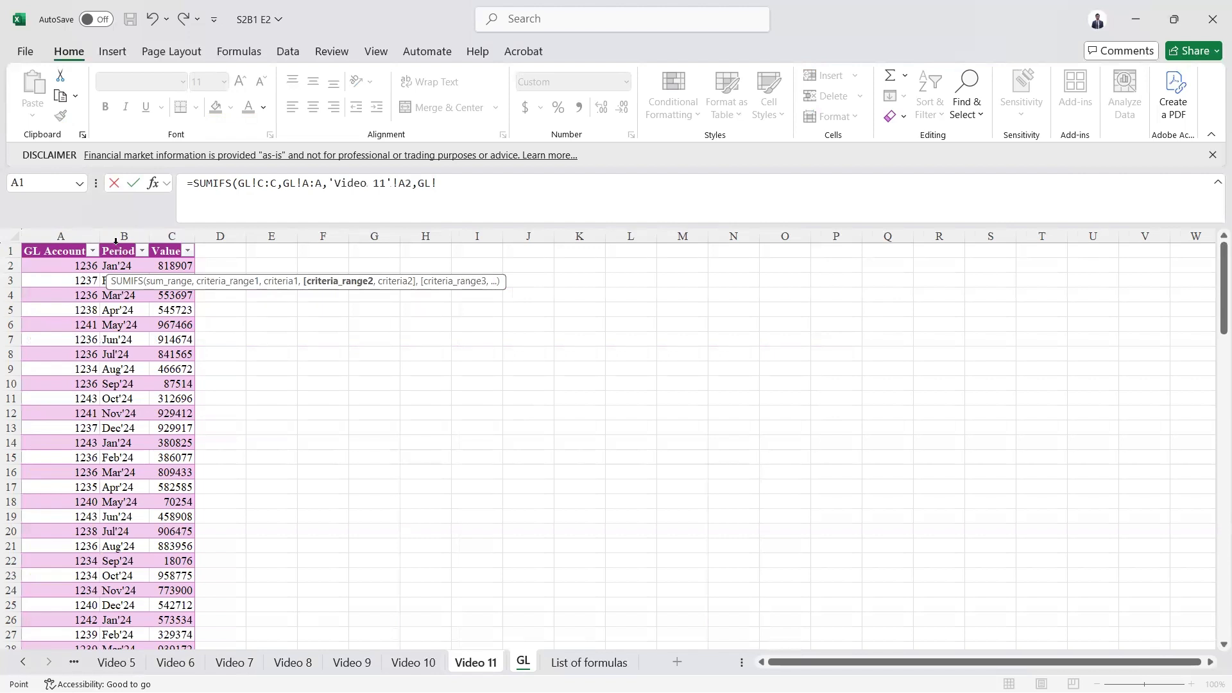
{"action": "left_click", "coordinate": [116, 237]}
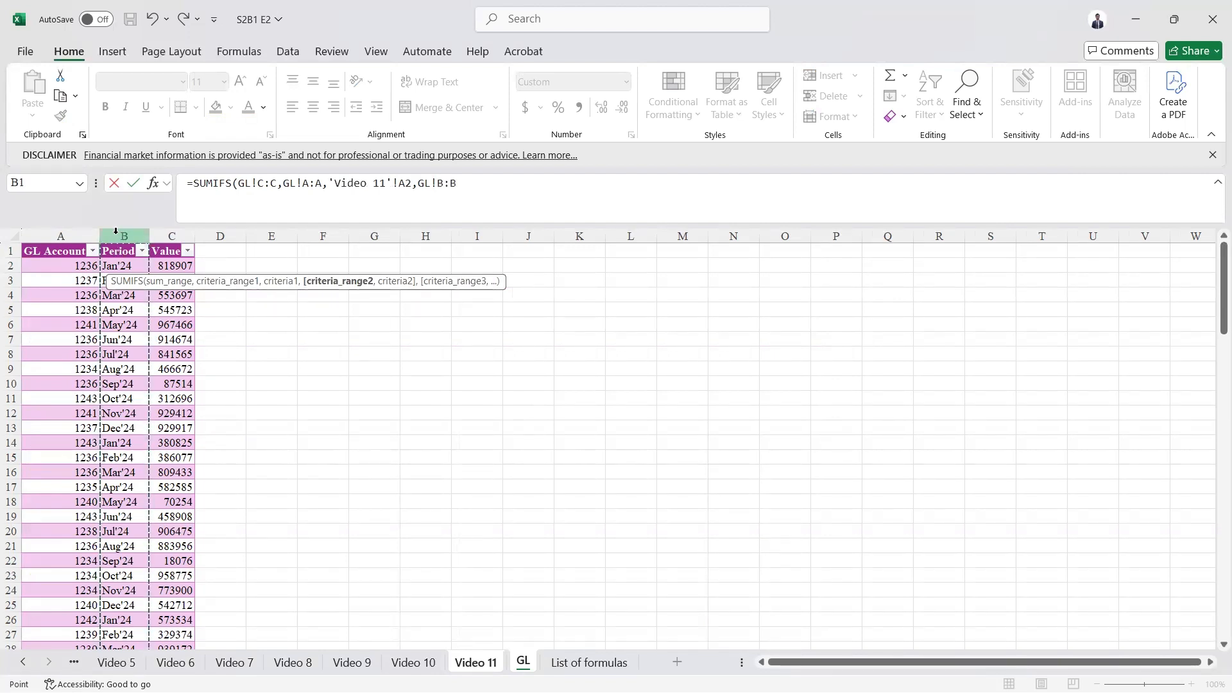
{"action": "type", "text": ","}
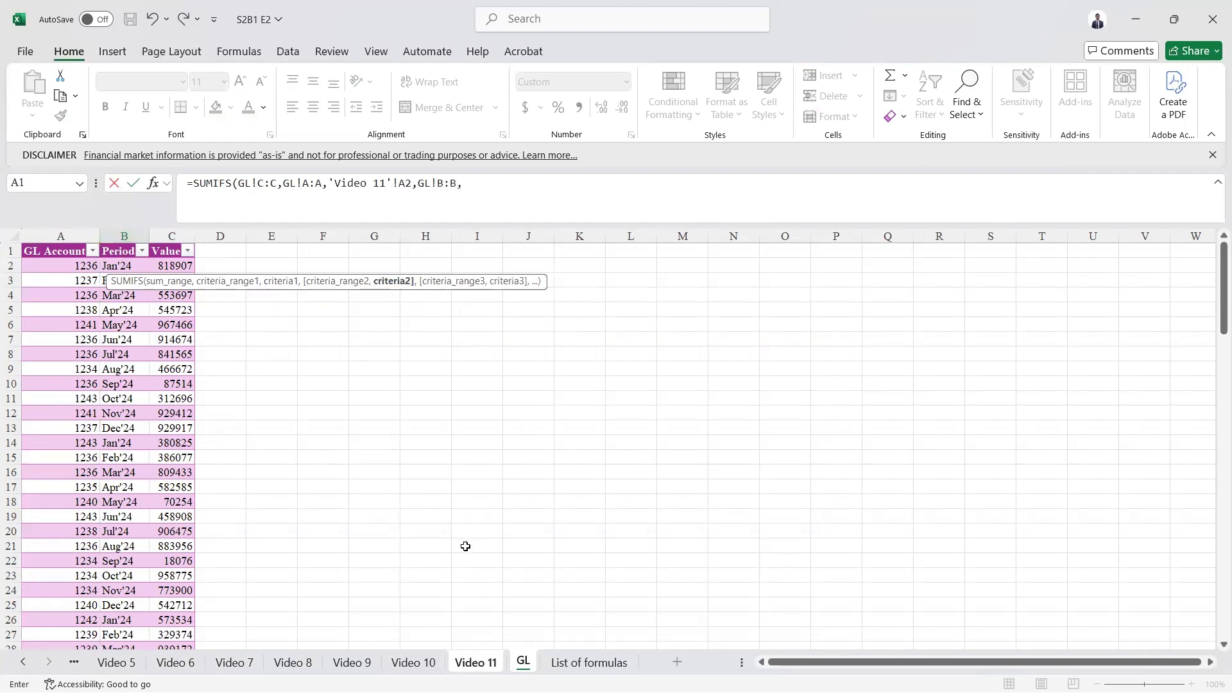
{"action": "left_click", "coordinate": [486, 665]}
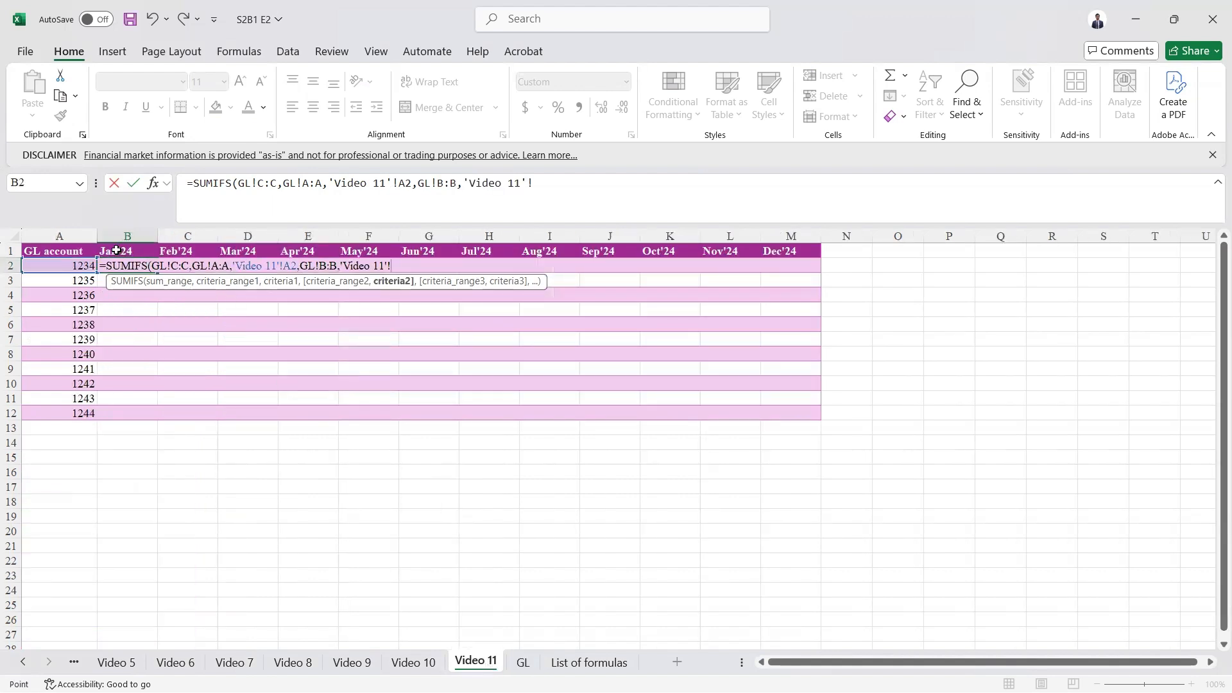
{"action": "left_click", "coordinate": [116, 251]}
{"action": "type", "text": ")"}
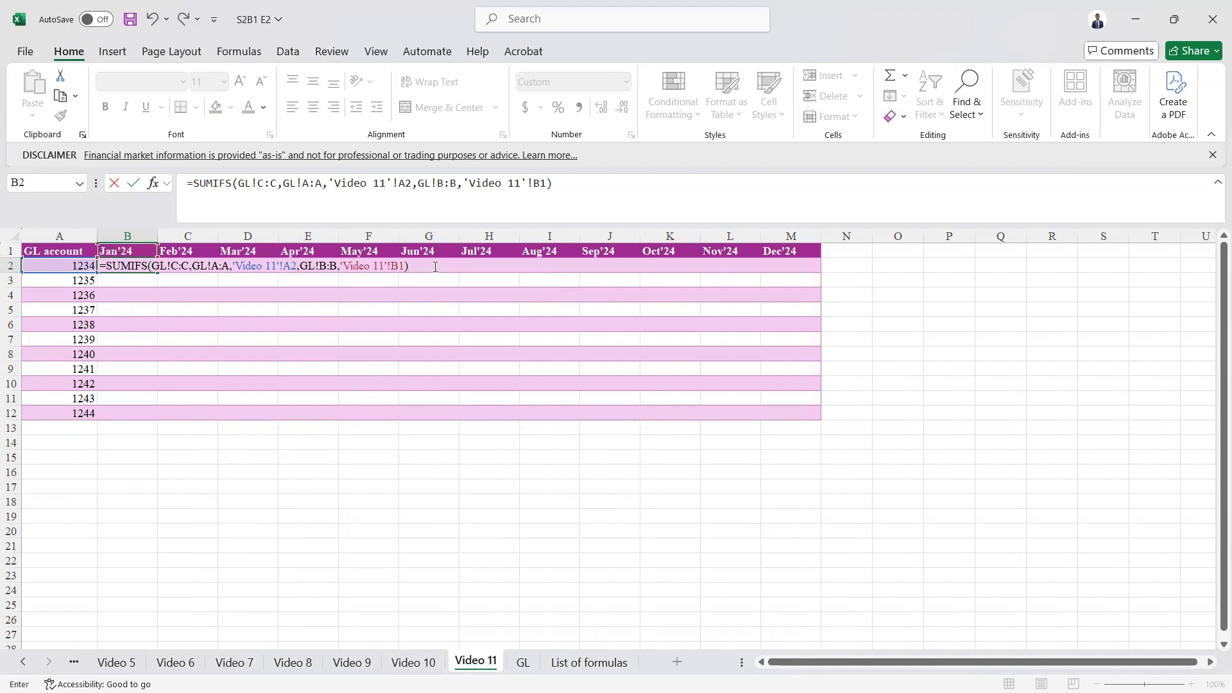
{"action": "key", "text": "ctrl+Return"}
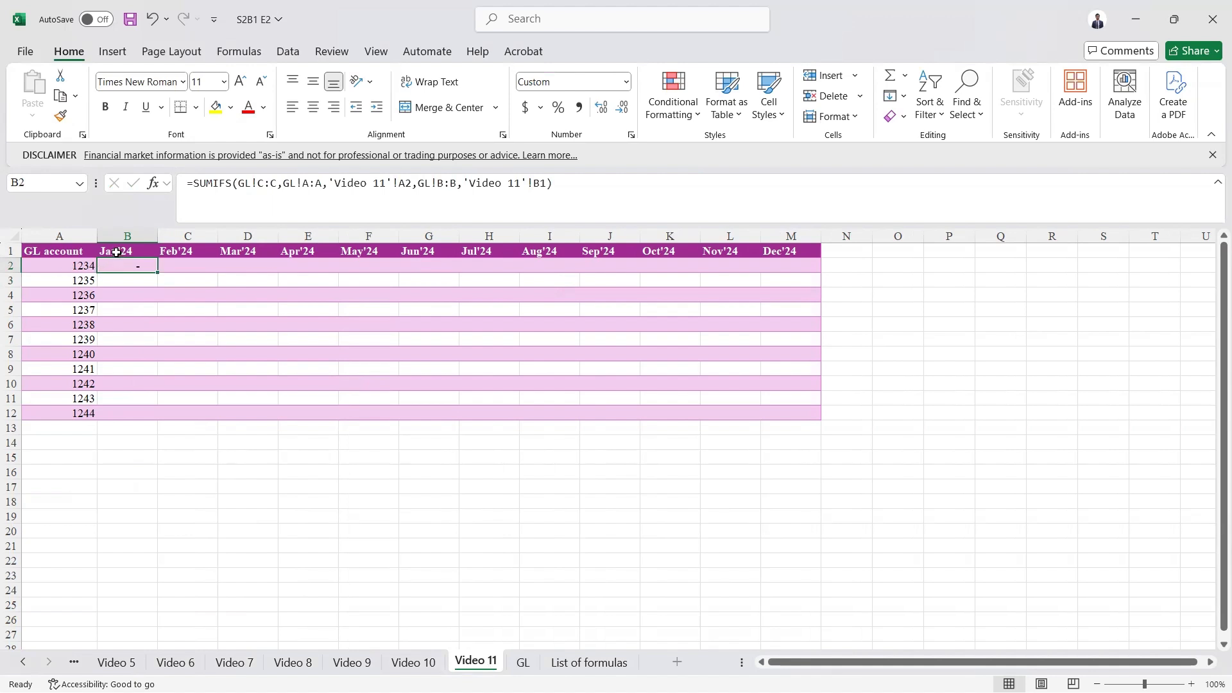
- Fill the SUMIFS formula down into B3 and check its cell references
{"action": "left_click", "coordinate": [113, 280]}
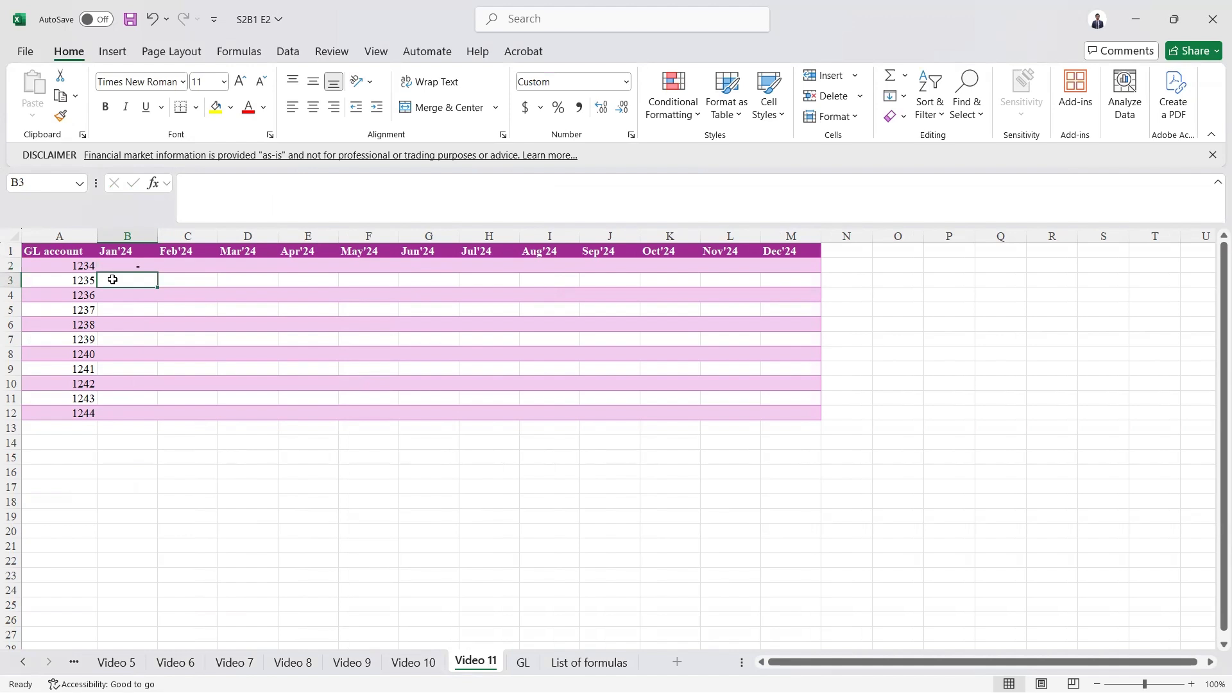
{"action": "key", "text": "ctrl+d"}
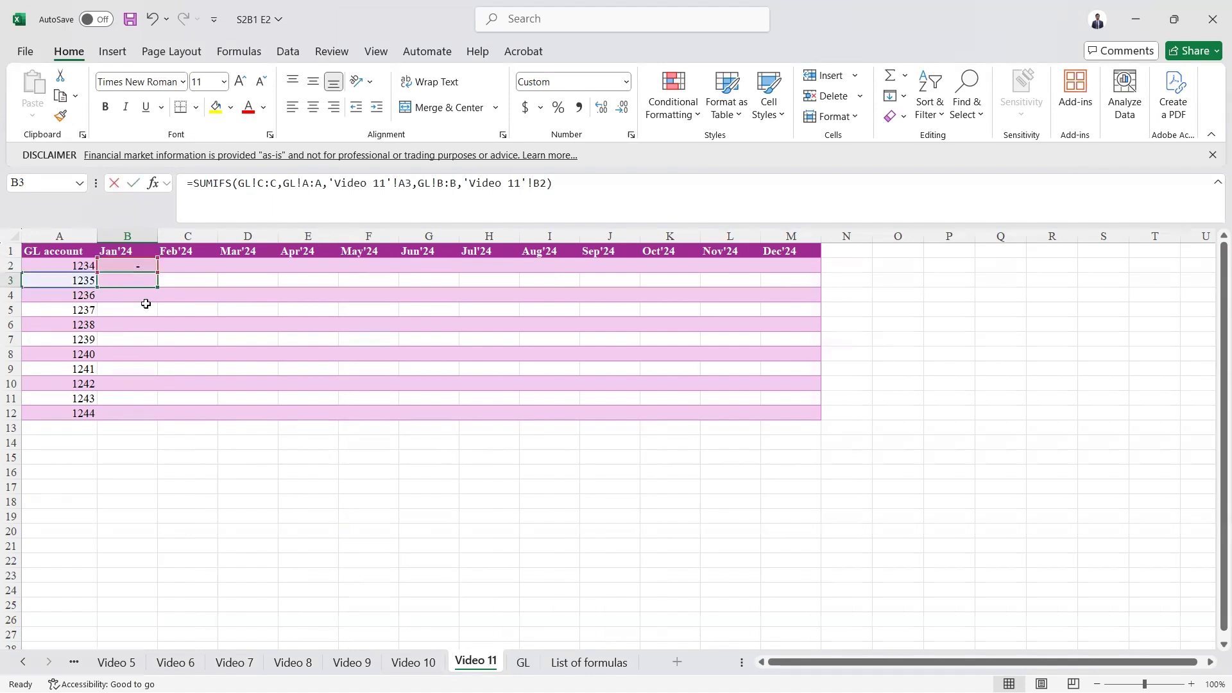
{"action": "double_click", "coordinate": [128, 285]}
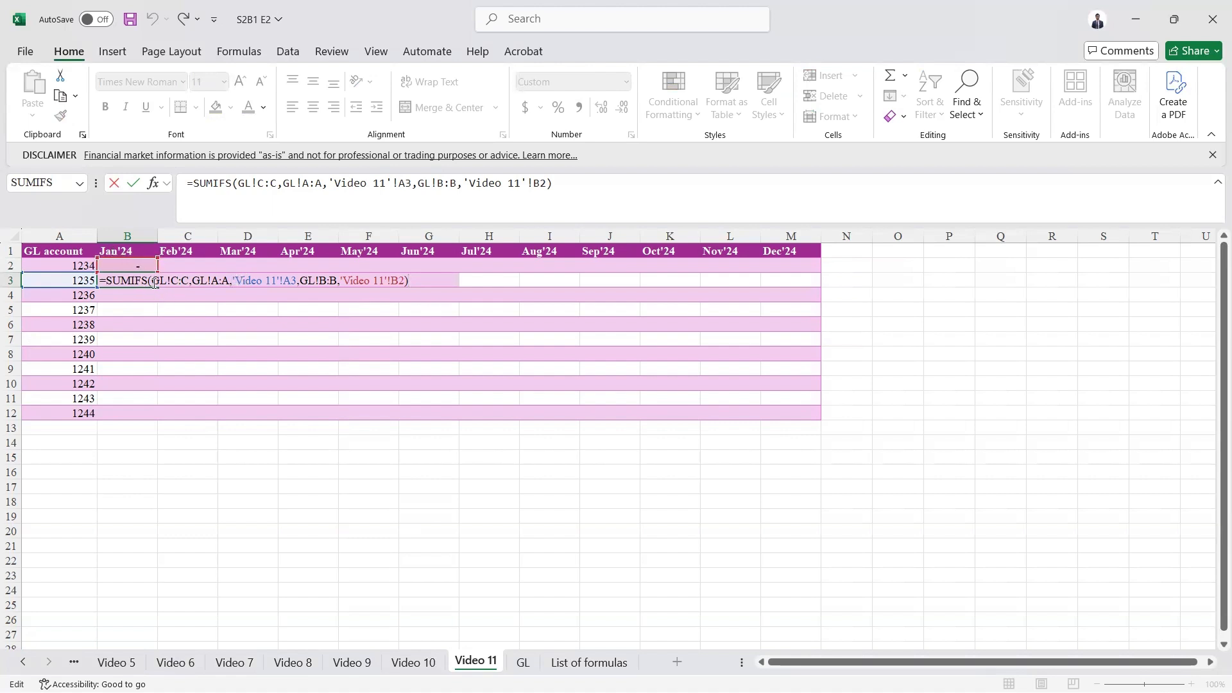
{"action": "key", "text": "Return"}
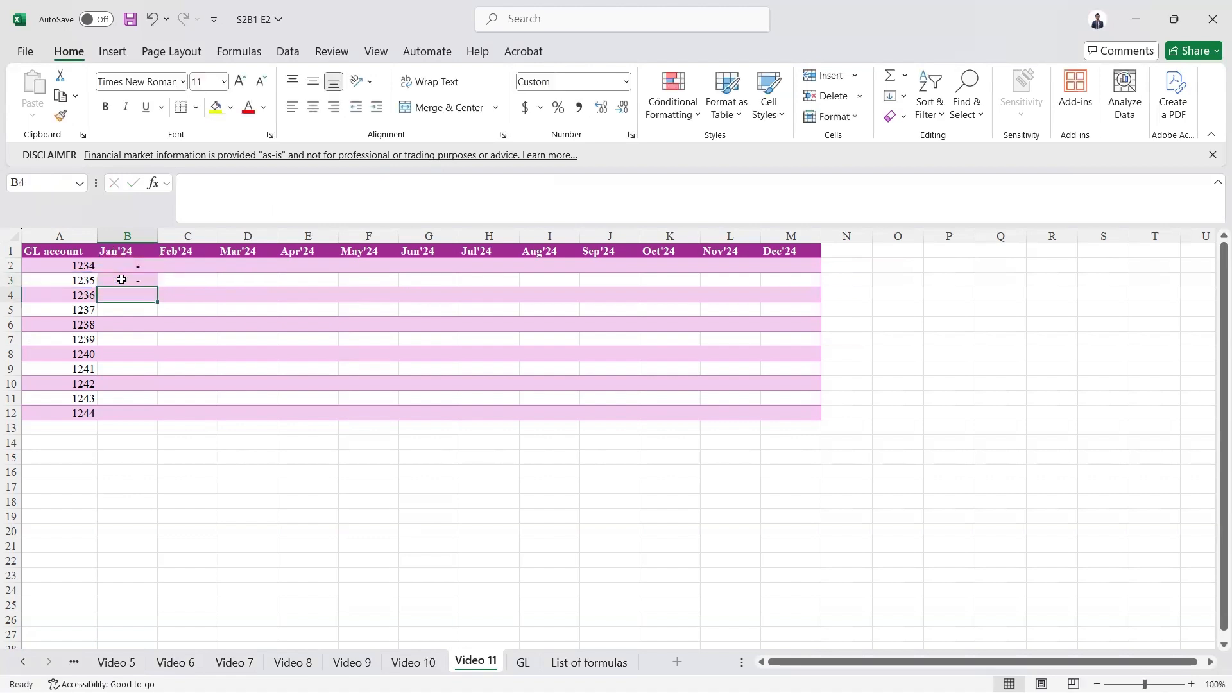
- Fill the SUMIFS formula down into B4 and inspect its cell references
{"action": "key", "text": "ctrl+d"}
{"action": "key", "text": "F2"}
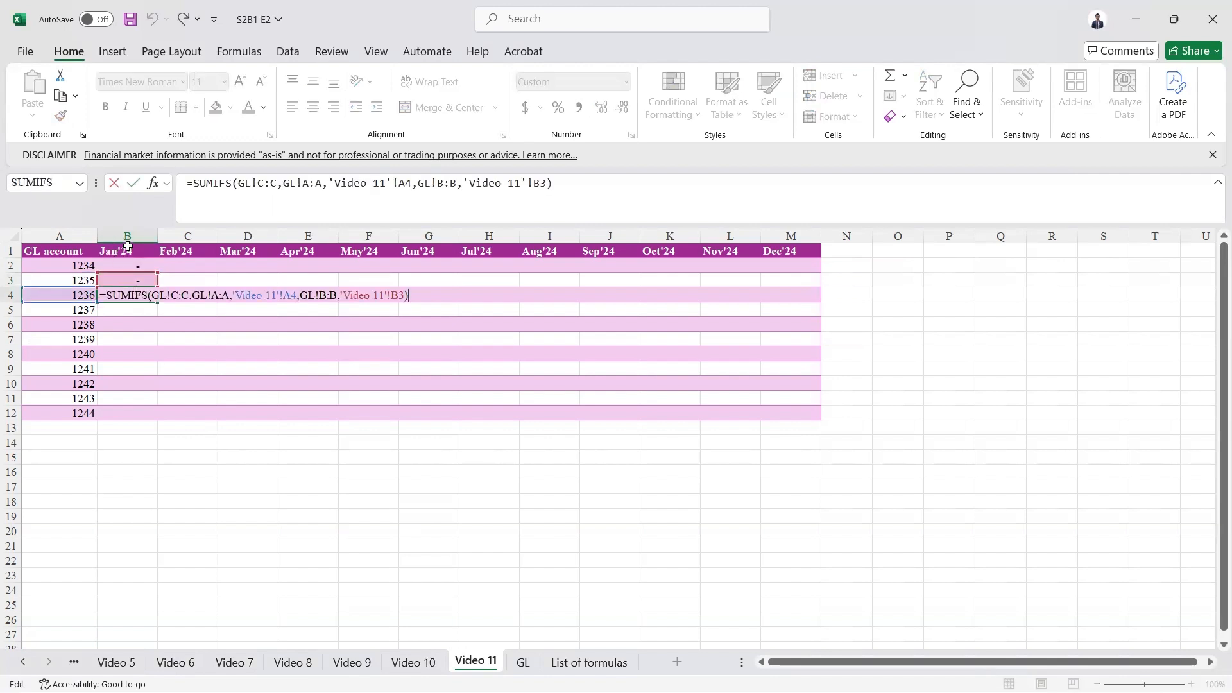
{"action": "key", "text": "Escape"}
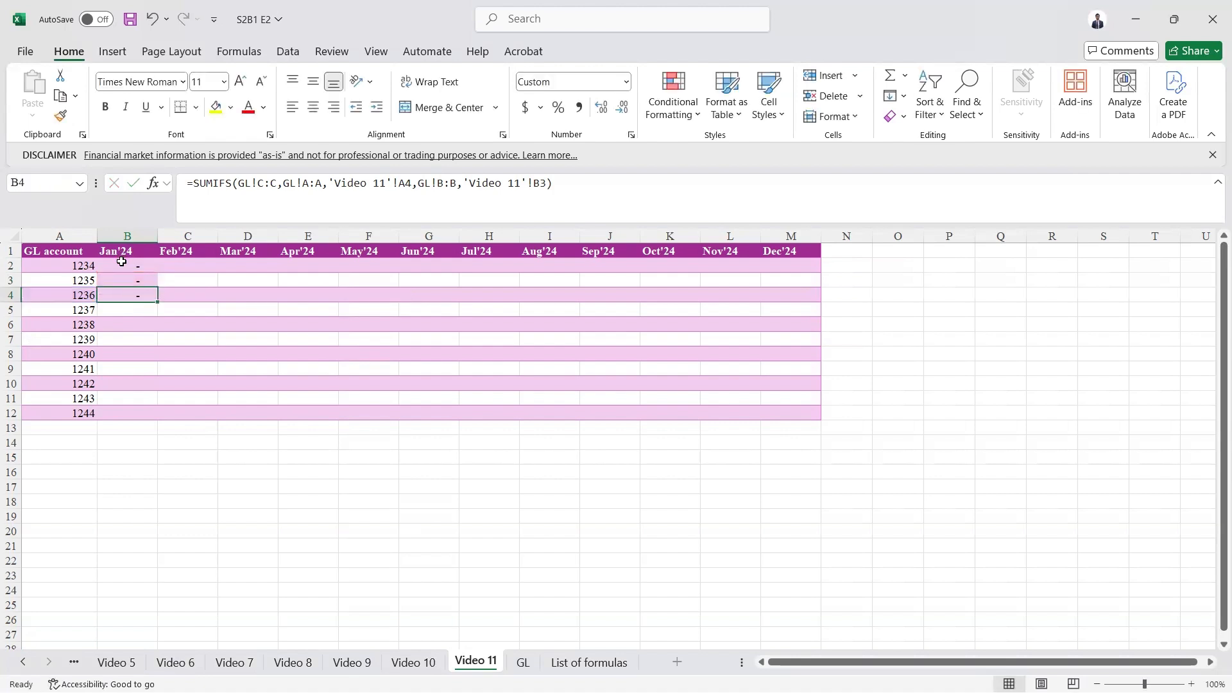
- Compare the formulas in B2 and B3 to see how their references shifted
{"action": "double_click", "coordinate": [122, 263]}
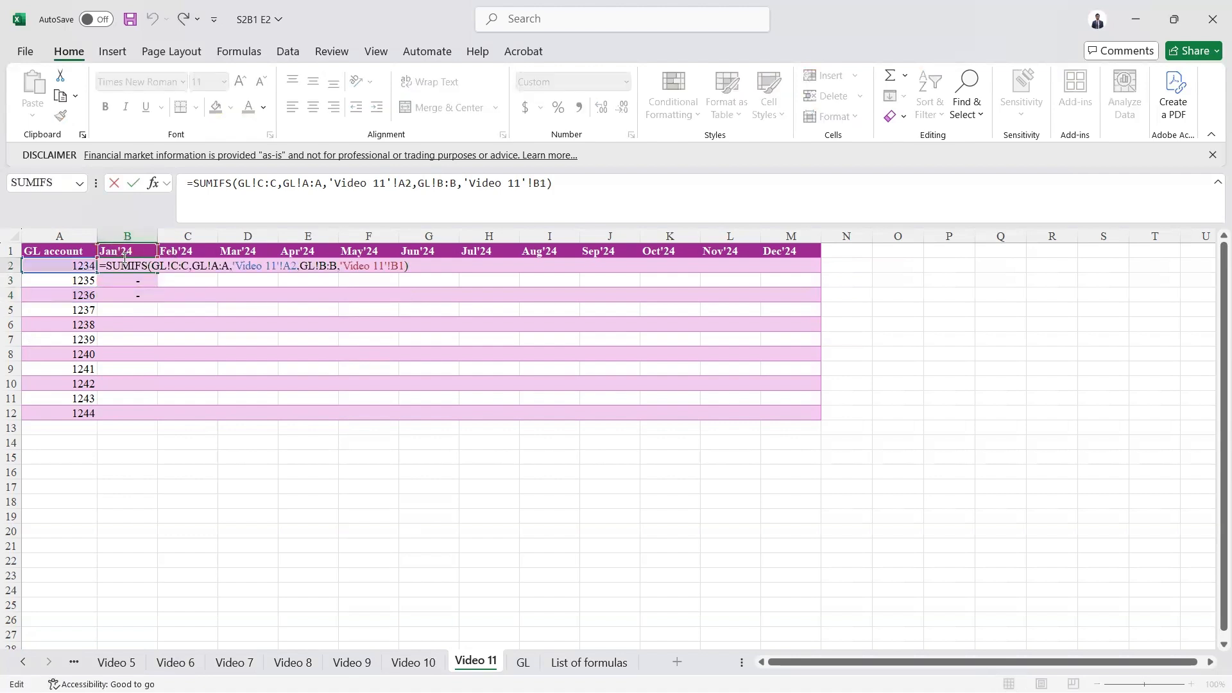
{"action": "key", "text": "Escape"}
{"action": "key", "text": "Down"}
{"action": "key", "text": "F2"}
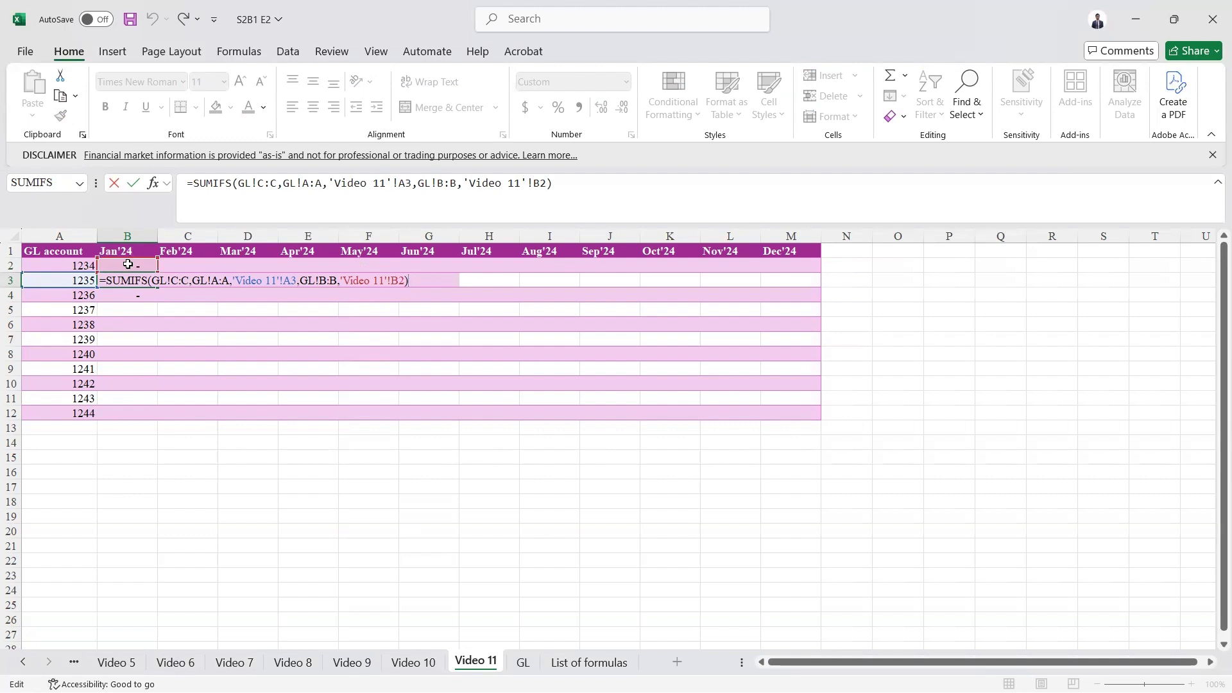
{"action": "key", "text": "ctrl+Return"}
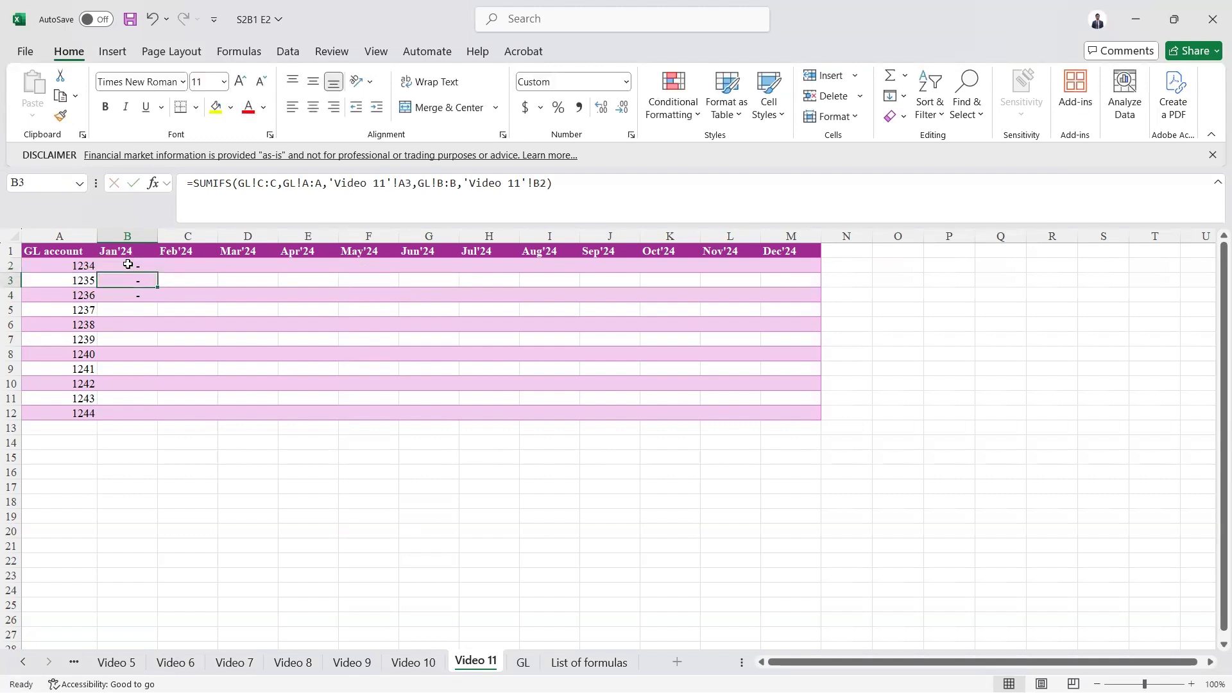
- Undo the two formula fills so only B2 keeps the SUMIFS formula
{"action": "key", "text": "ctrl+z"}
{"action": "key", "text": "ctrl+z"}
{"action": "left_click", "coordinate": [127, 264]}
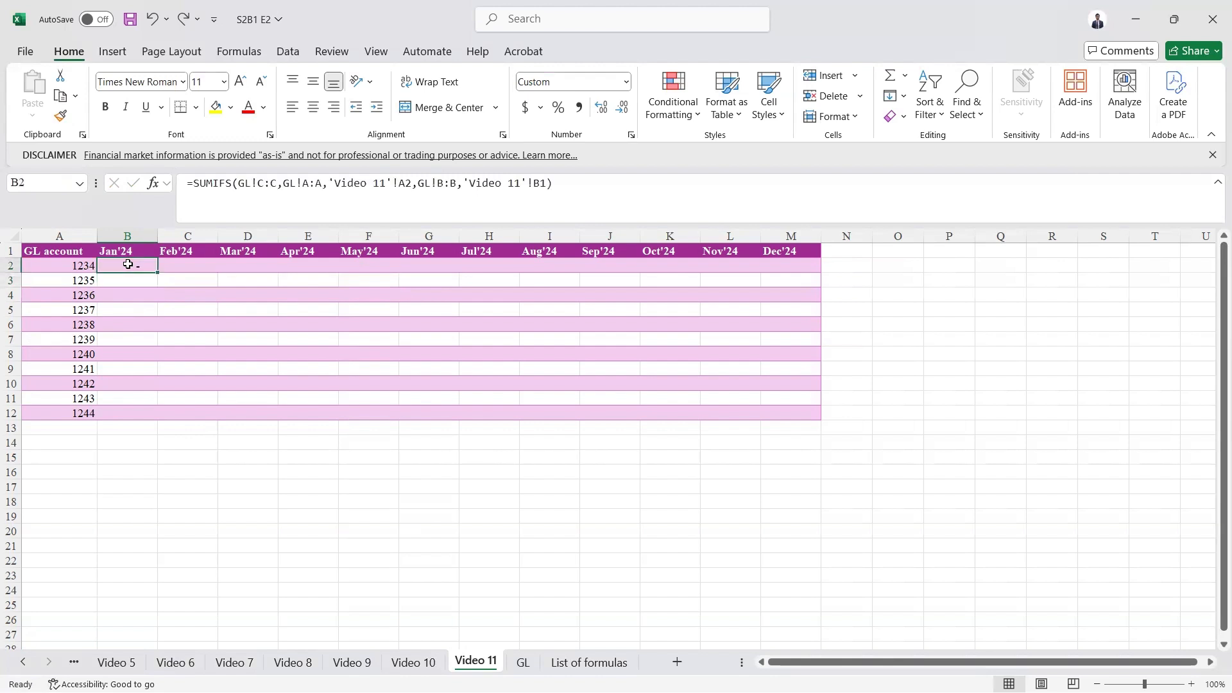
- In B2's formula, lock the GL sum range and account range as absolute columns $C:$C and $A:$A
{"action": "left_click", "coordinate": [264, 179]}
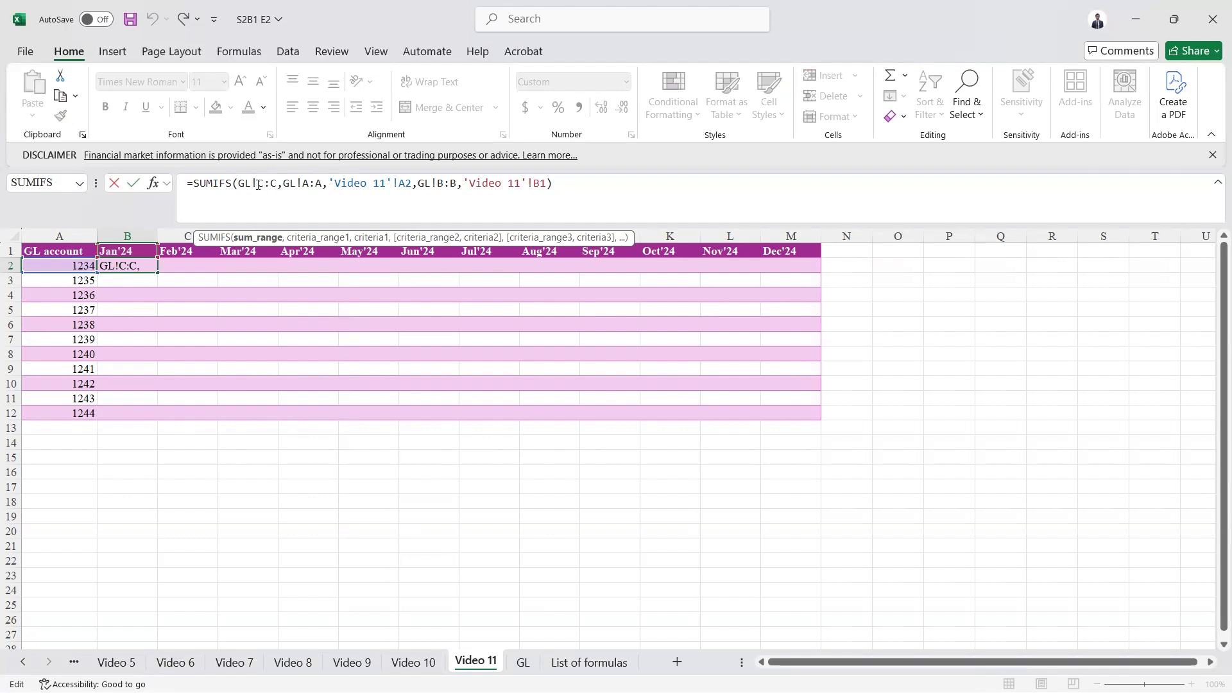
{"action": "left_click_drag", "start_coordinate": [257, 183], "coordinate": [276, 184]}
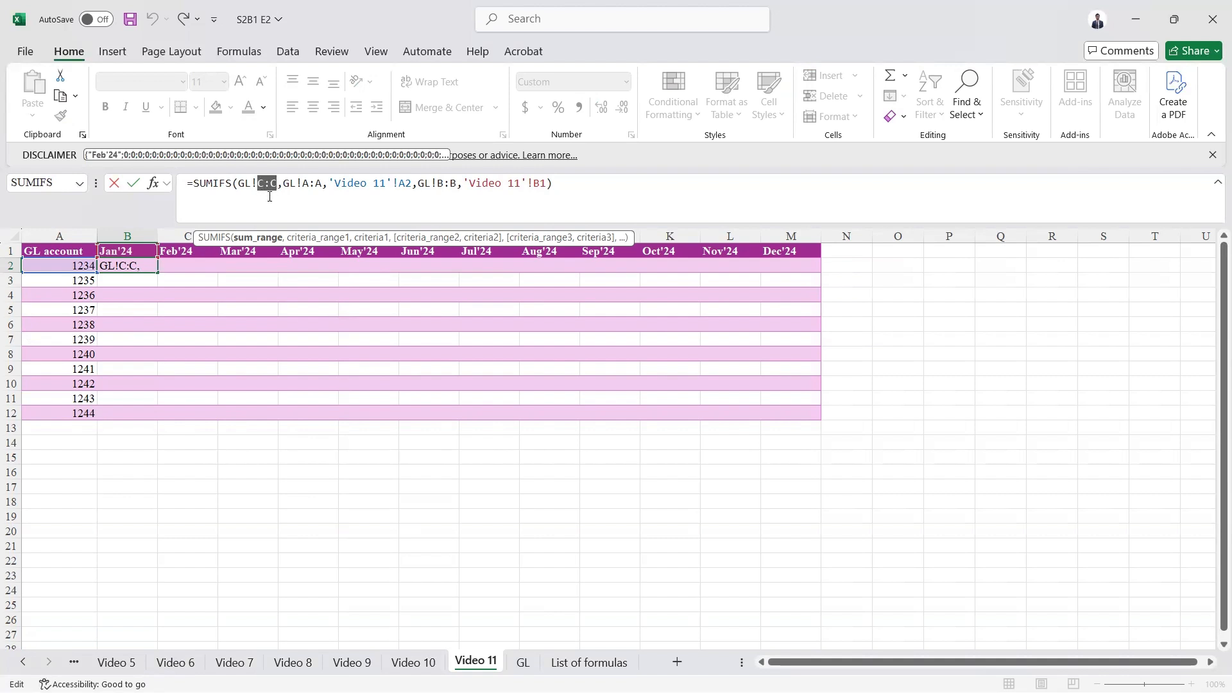
{"action": "key", "text": "F4"}
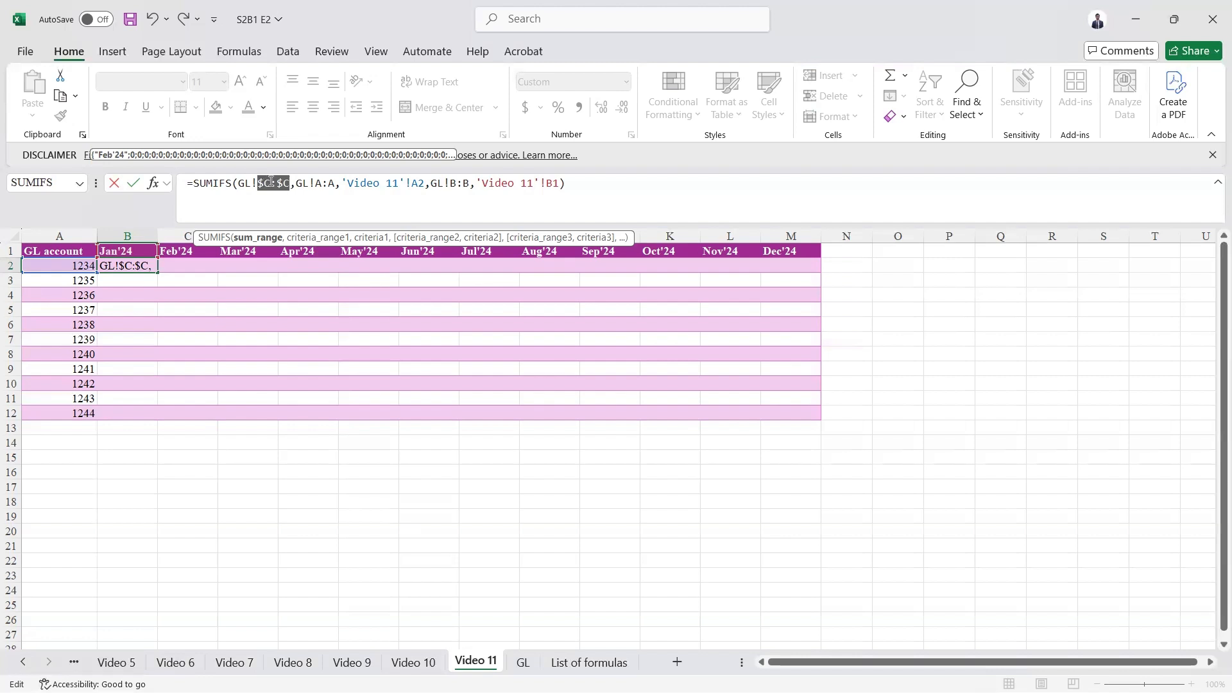
{"action": "left_click_drag", "start_coordinate": [324, 185], "coordinate": [337, 181]}
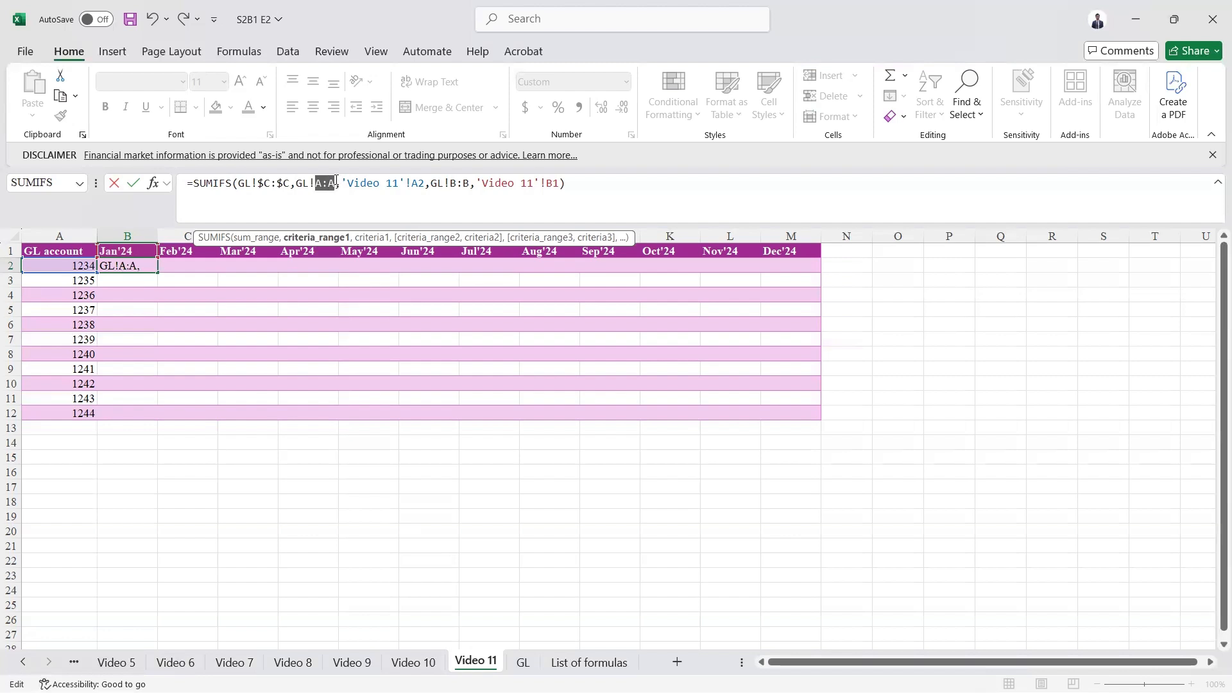
{"action": "key", "text": "F4"}
- Lock the account criterion as $A$2, the month range as $B:$B and the month header as $B$1, then enter the formula
{"action": "left_click", "coordinate": [431, 183]}
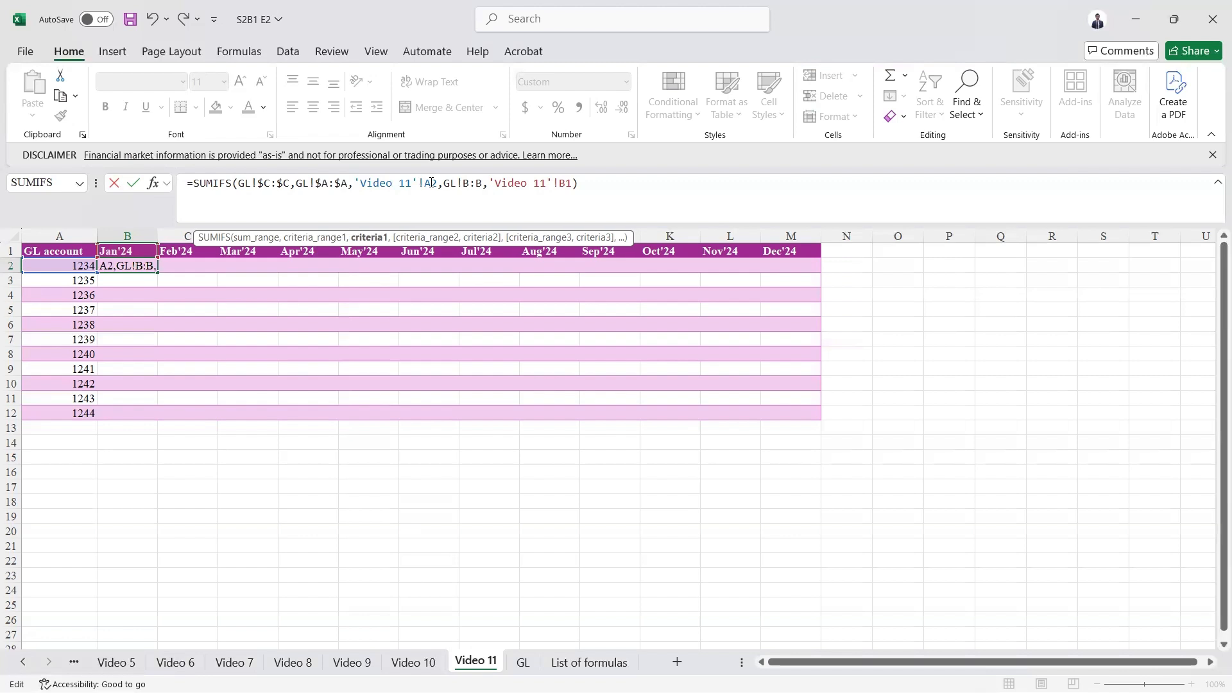
{"action": "key", "text": "F4"}
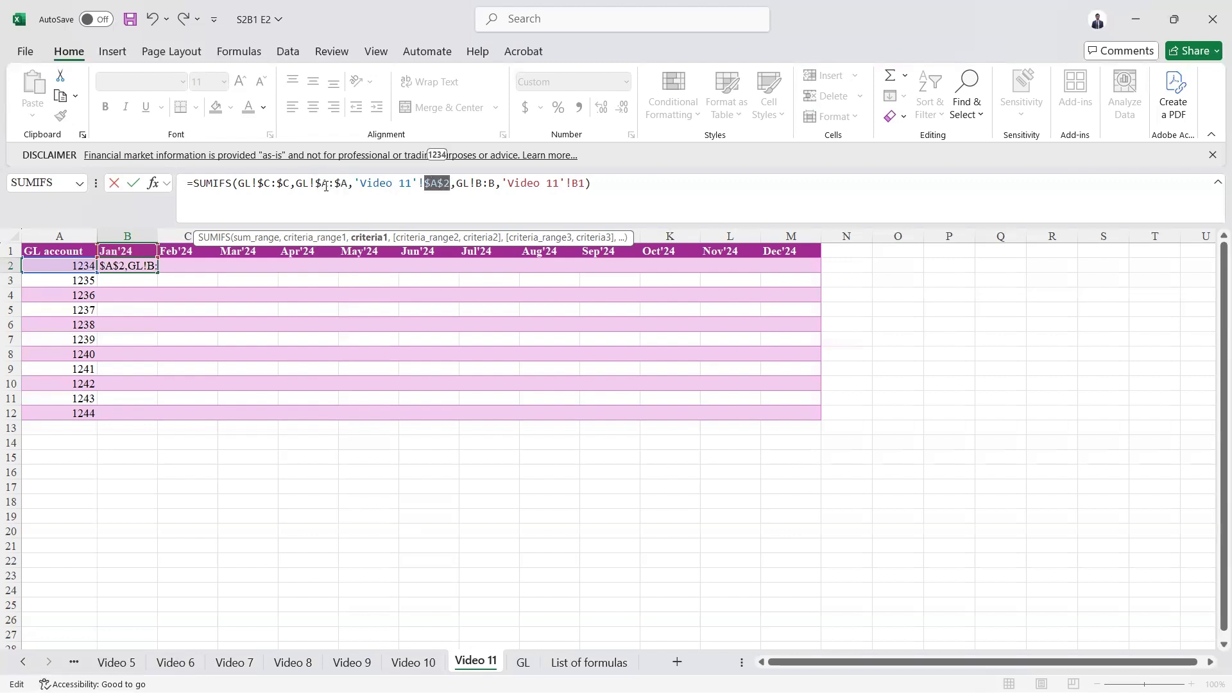
{"action": "left_click", "coordinate": [434, 184]}
{"action": "left_click_drag", "start_coordinate": [476, 183], "coordinate": [500, 184]}
{"action": "key", "text": "F4"}
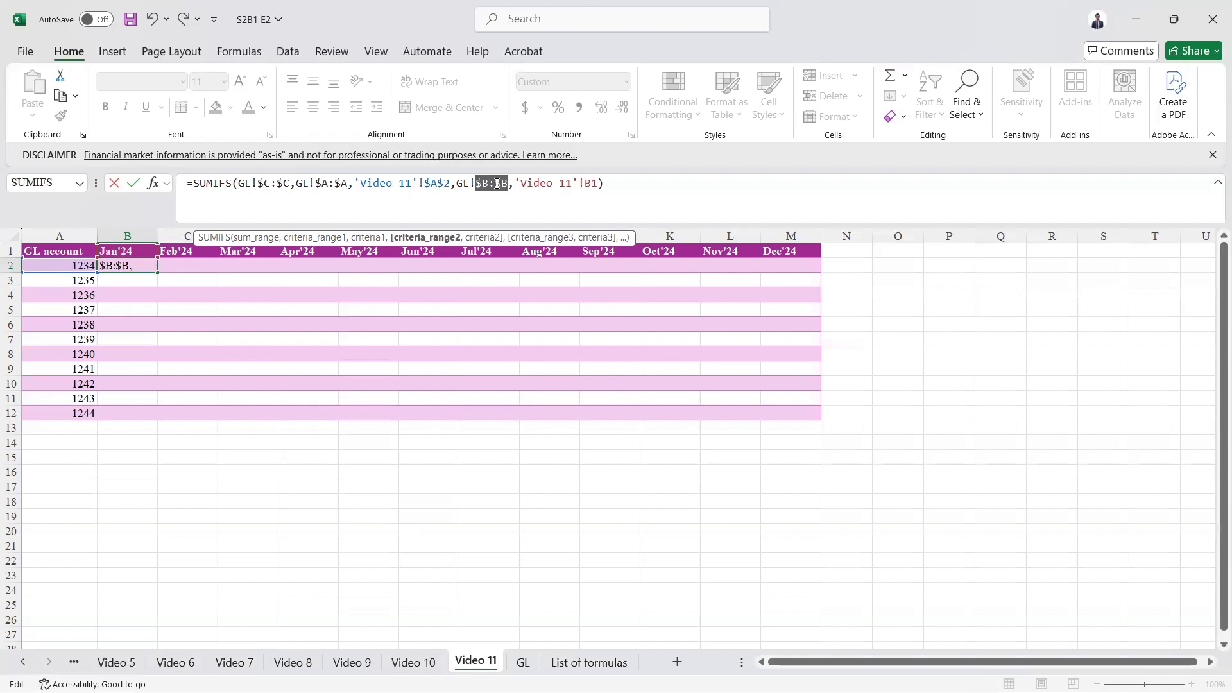
{"action": "left_click", "coordinate": [591, 184]}
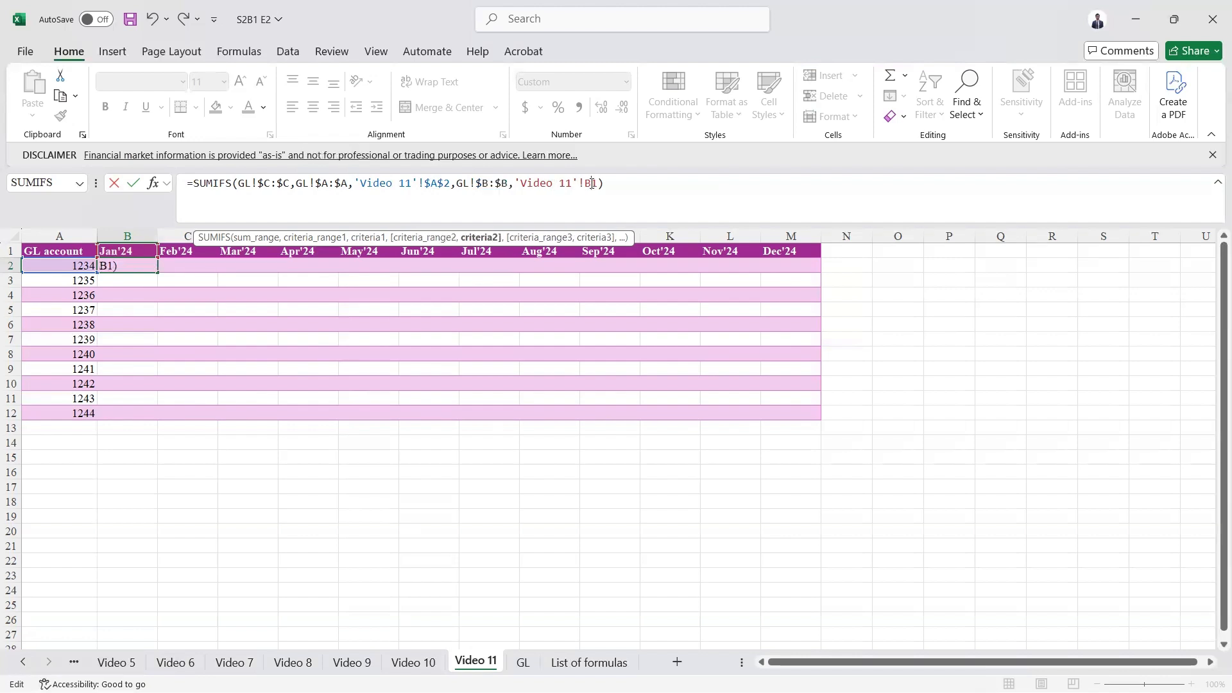
{"action": "key", "text": "F4"}
{"action": "key", "text": "ctrl+Return"}
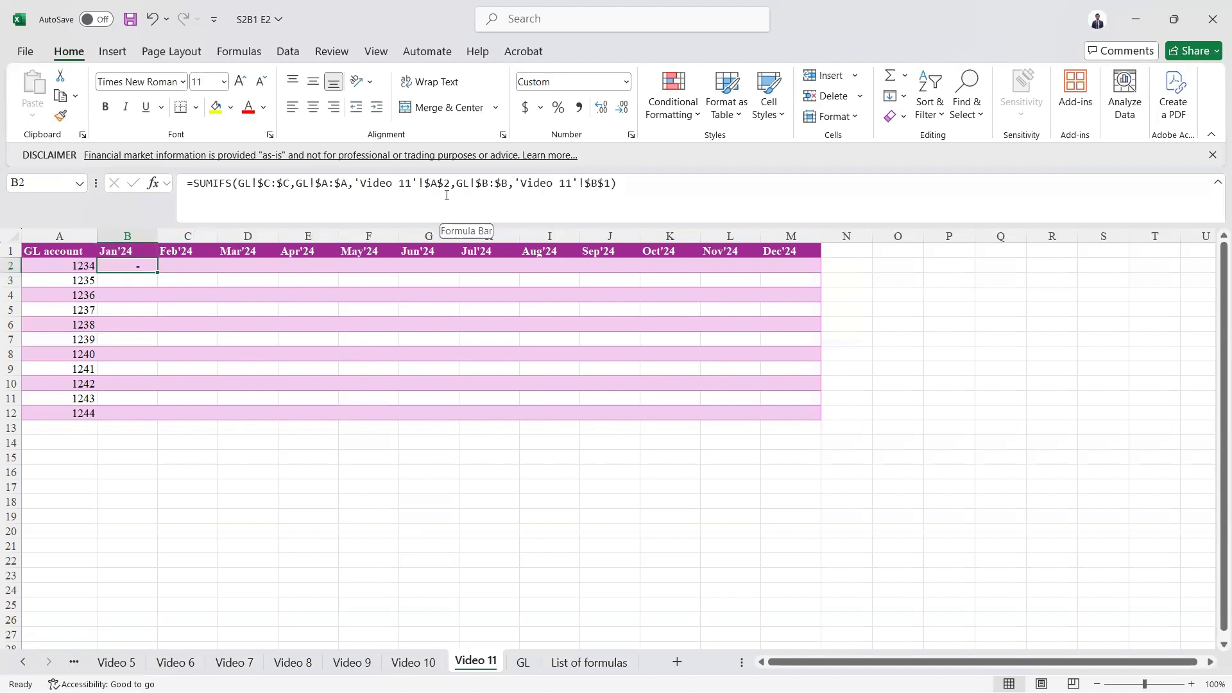
{"action": "key", "text": "shift+Down"}
{"action": "key", "text": "shift+Down"}
{"action": "key", "text": "shift+Down"}
{"action": "key", "text": "shift+Down"}
{"action": "key", "text": "shift+Down"}
{"action": "key", "text": "shift+Down"}
{"action": "key", "text": "shift+Down"}
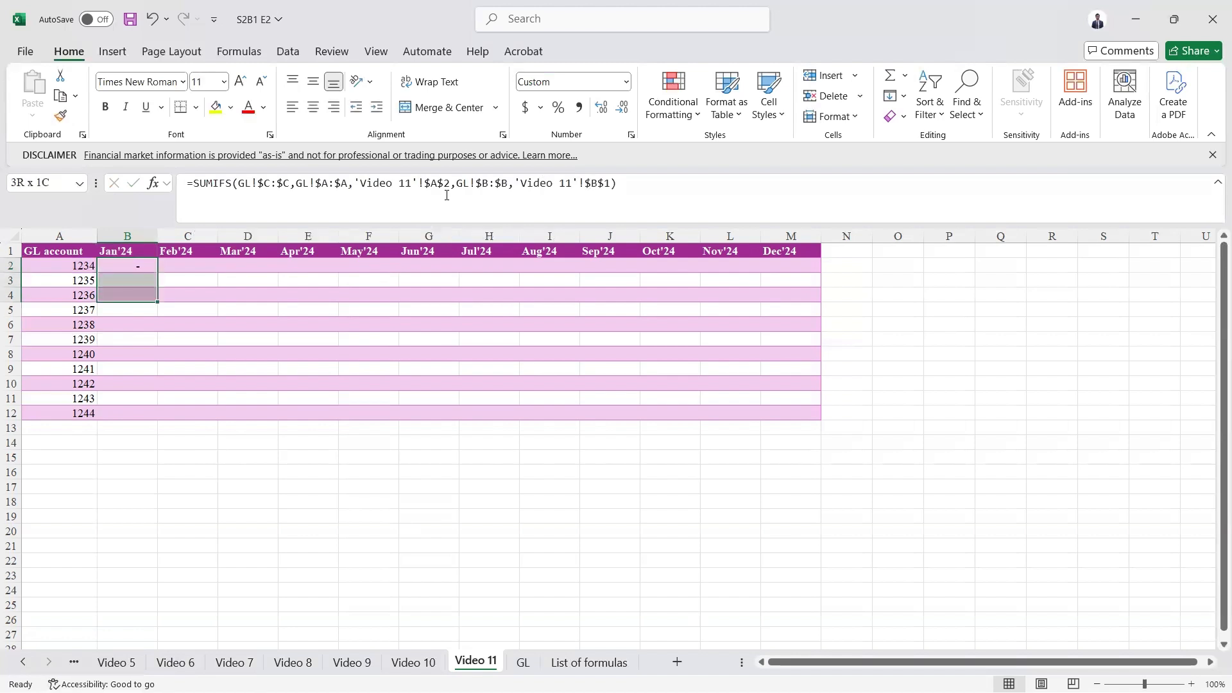
{"action": "key", "text": "shift+Down"}
{"action": "key", "text": "shift+Up"}
{"action": "key", "text": "shift+Up"}
{"action": "key", "text": "shift+Up"}
{"action": "key", "text": "shift+Up"}
{"action": "key", "text": "shift+Up"}
{"action": "key", "text": "shift+Up"}
{"action": "key", "text": "shift+Up"}
{"action": "key", "text": "shift+Up"}
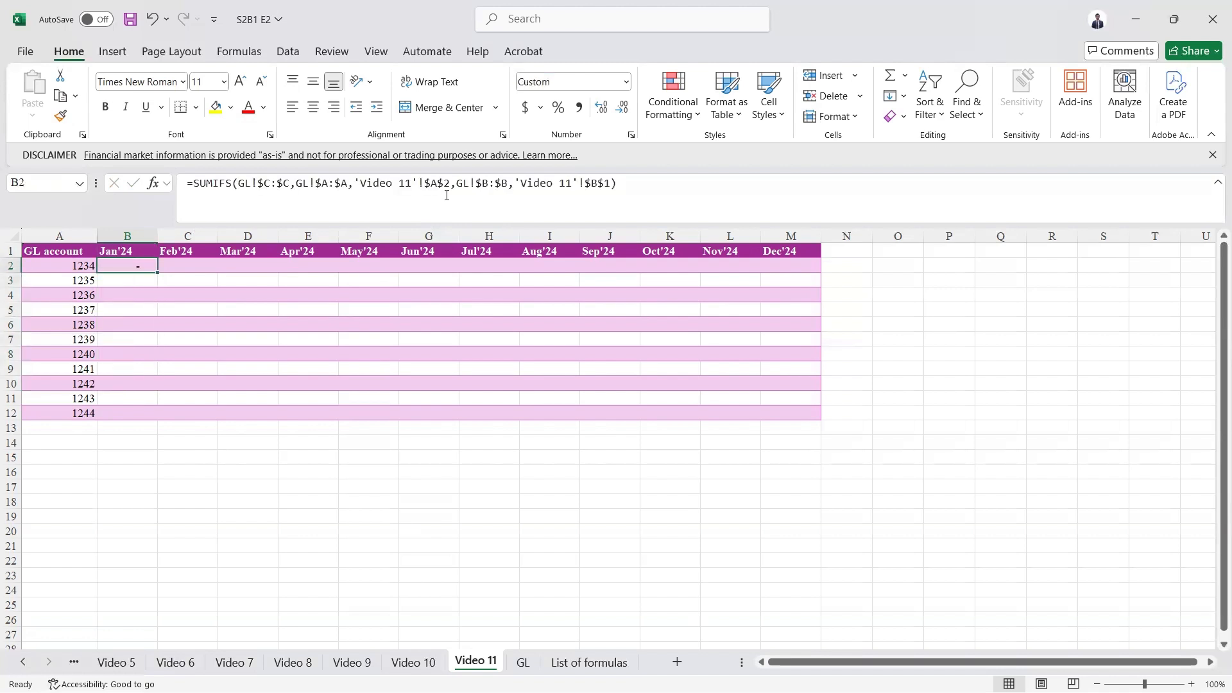
- Copy B2 and paste only its formula into B3:B12
{"action": "key", "text": "ctrl+c"}
{"action": "key", "text": "Down"}
{"action": "key", "text": "shift+Down"}
{"action": "key", "text": "shift+Down"}
{"action": "key", "text": "shift+Down"}
{"action": "key", "text": "shift+Down"}
{"action": "key", "text": "shift+Down"}
{"action": "key", "text": "shift+Down"}
{"action": "key", "text": "shift+Down"}
{"action": "key", "text": "shift+Down"}
{"action": "key", "text": "shift+Down"}
{"action": "key", "text": "ctrl+v"}
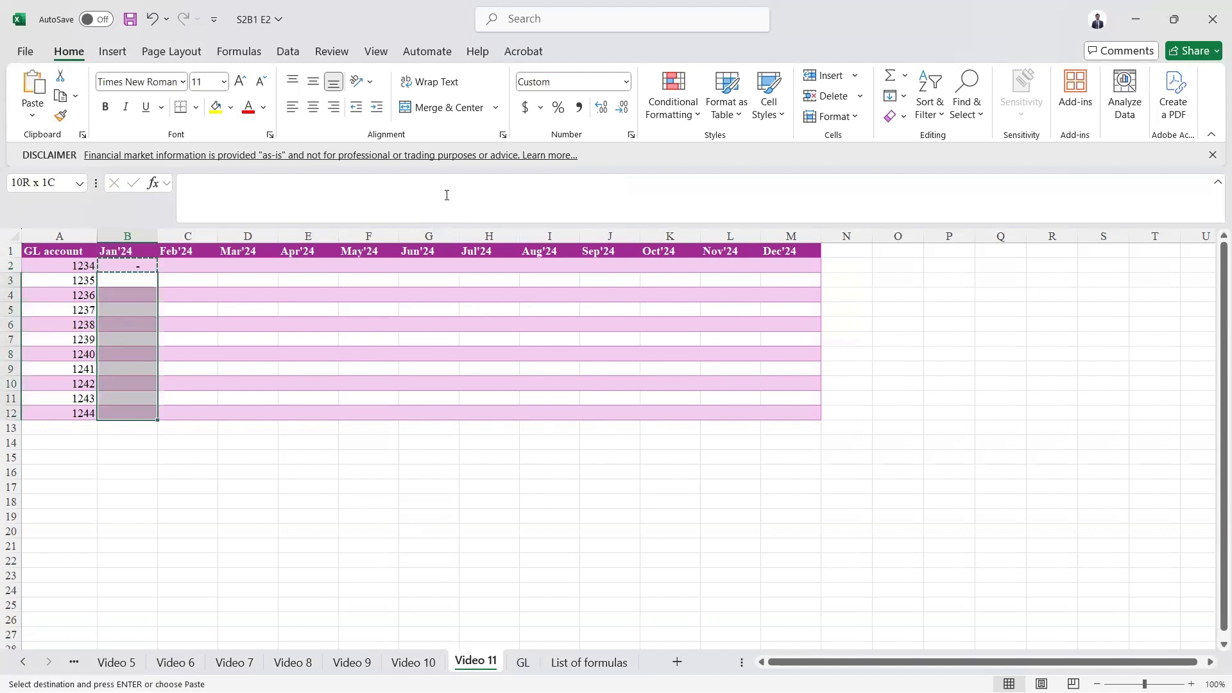
{"action": "key", "text": "ctrl+alt+v"}
{"action": "key", "text": "f"}
{"action": "key", "text": "Return"}
- Inspect the pasted formulas in B3 and B4 to check their account references
{"action": "key", "text": "Up"}
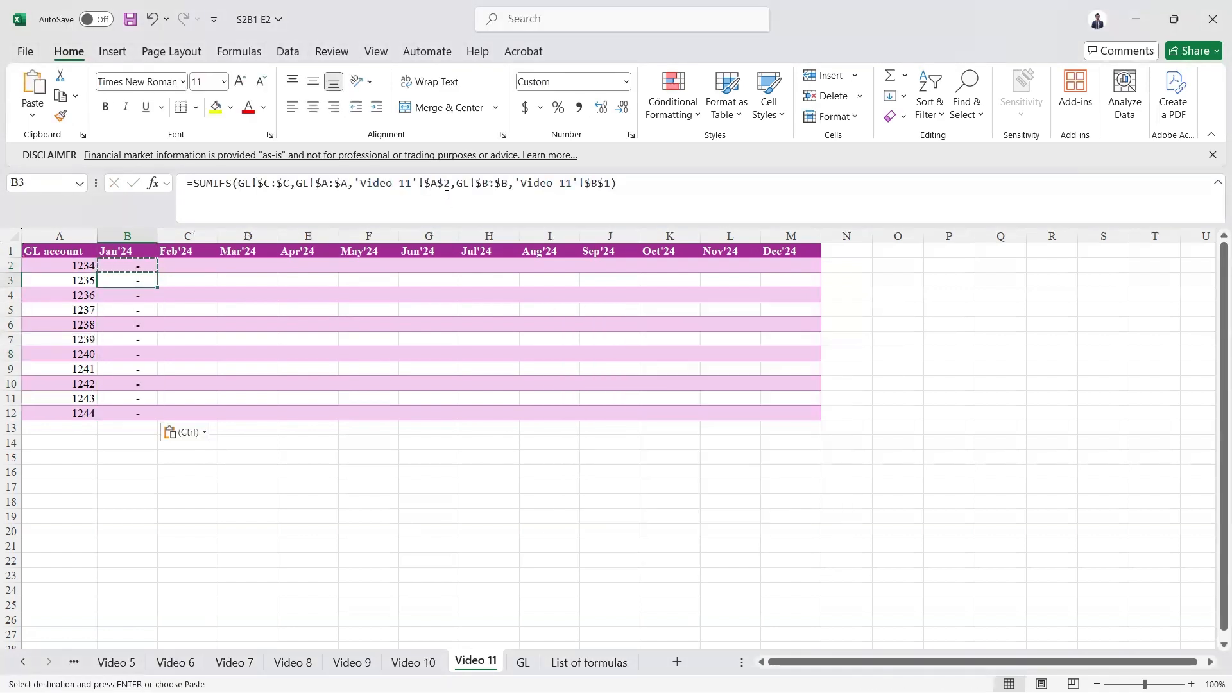
{"action": "key", "text": "Down"}
{"action": "key", "text": "F2"}
{"action": "key", "text": "Escape"}
{"action": "key", "text": "F2"}
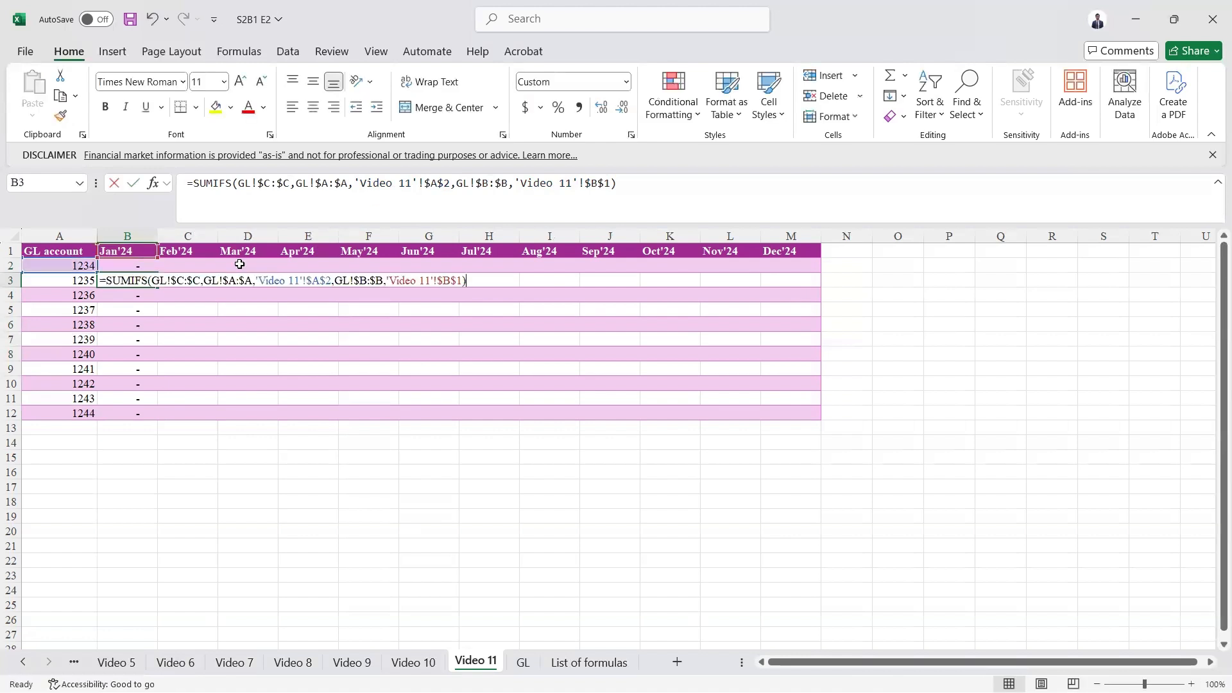
{"action": "key", "text": "Escape"}
{"action": "key", "text": "F2"}
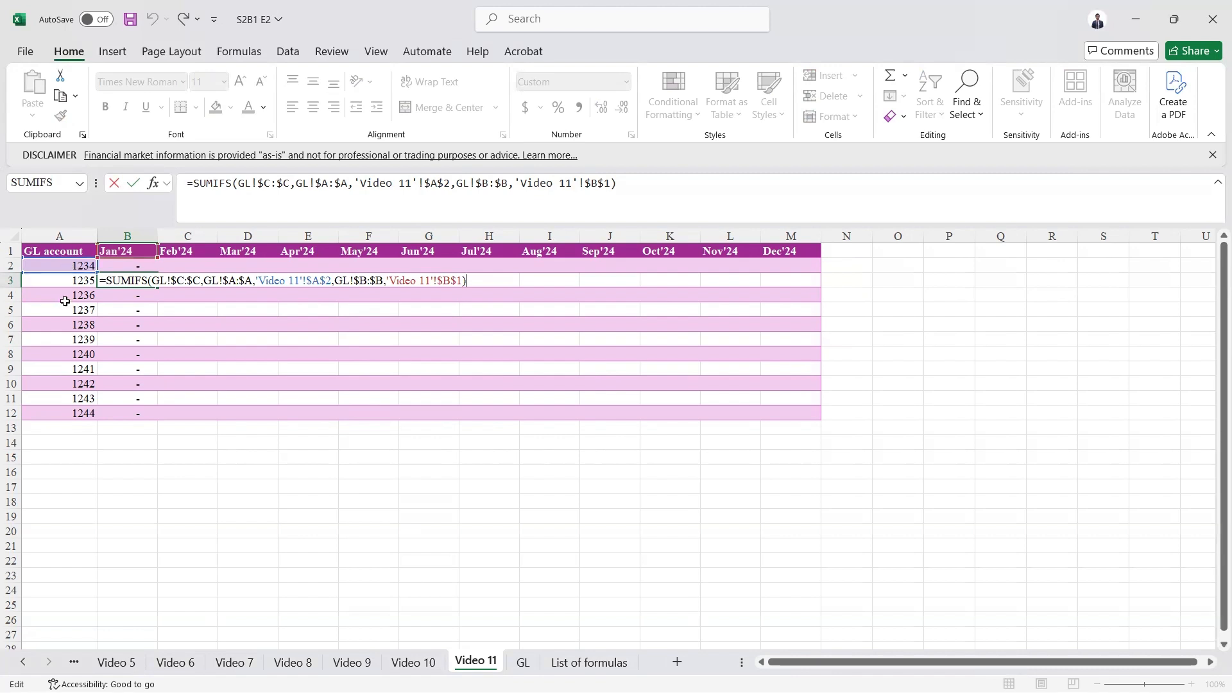
{"action": "key", "text": "Escape"}
{"action": "key", "text": "Down"}
{"action": "key", "text": "F2"}
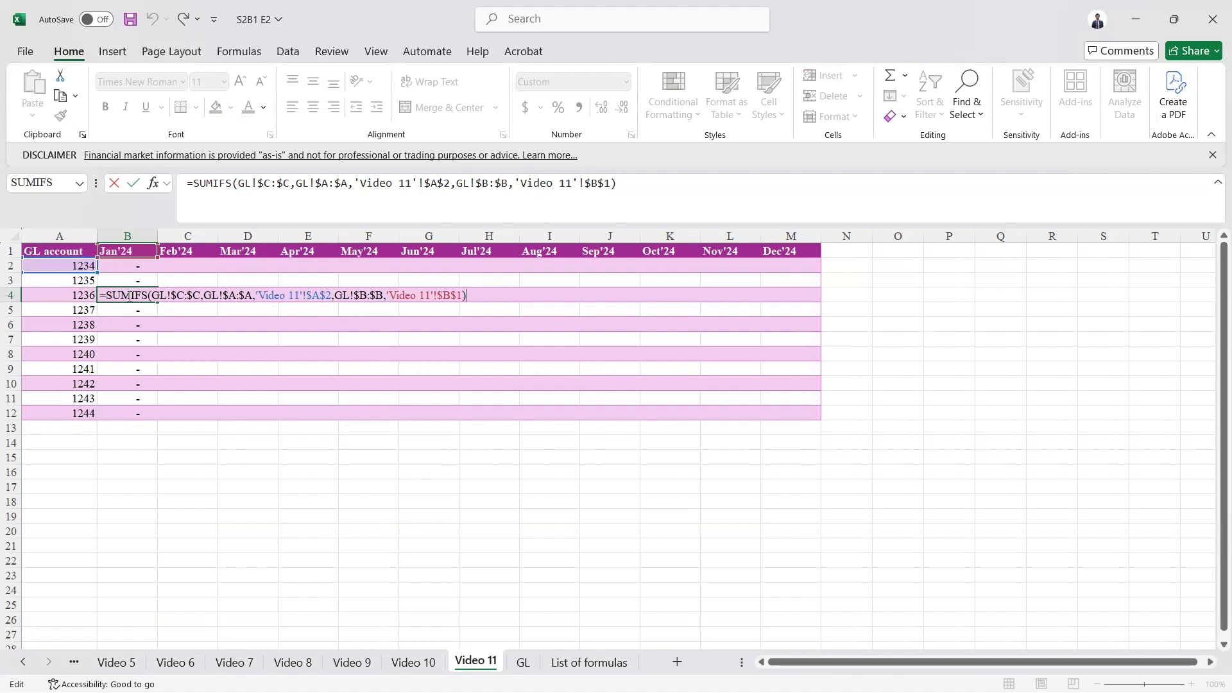
{"action": "key", "text": "Escape"}
{"action": "key", "text": "Up"}
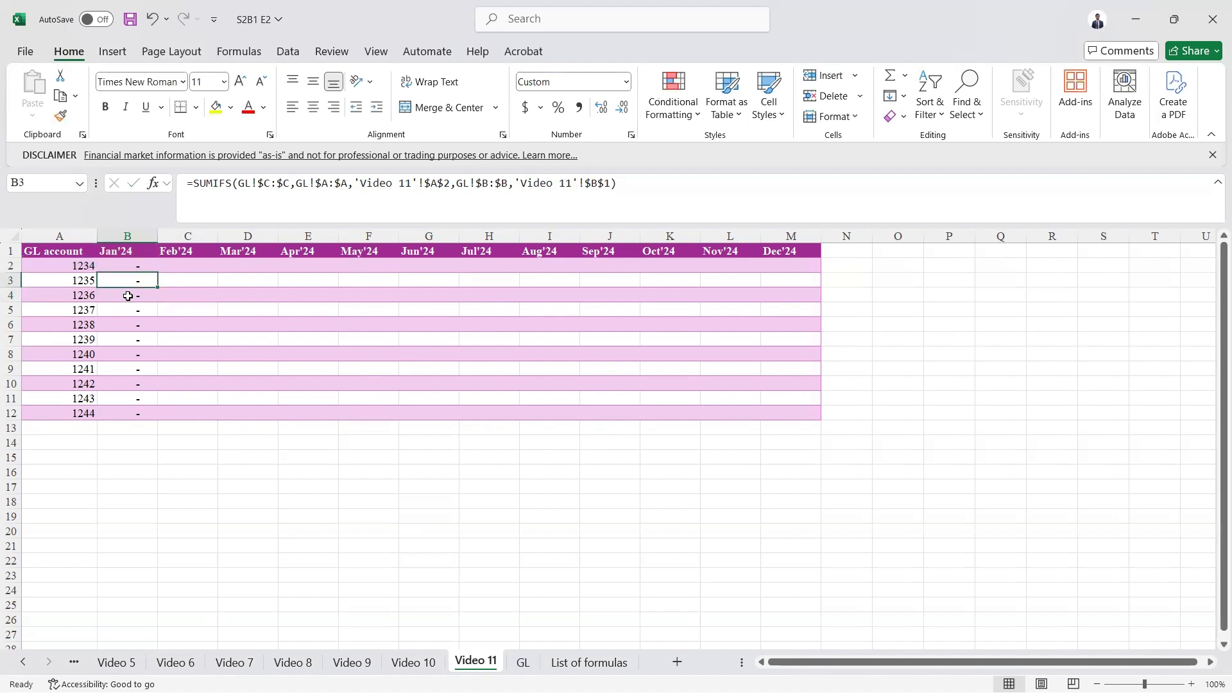
{"action": "key", "text": "Up"}
- Change the account criterion in B2's formula to the relative reference A2 and enter it
{"action": "key", "text": "F2"}
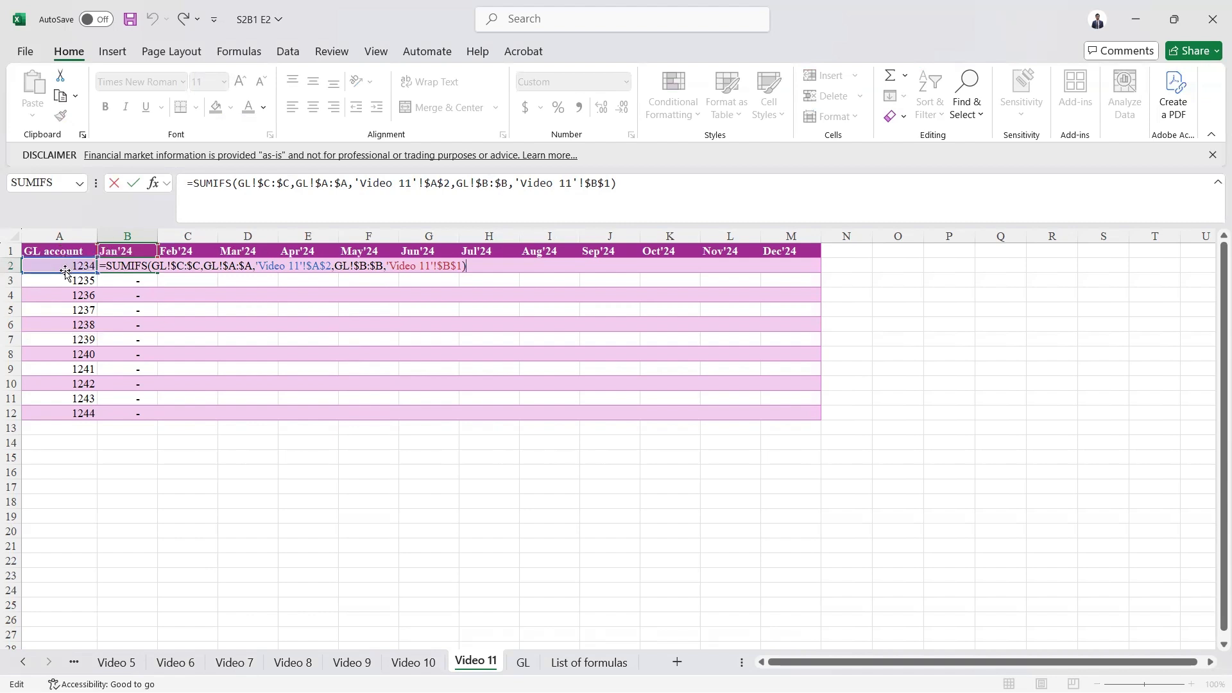
{"action": "left_click", "coordinate": [444, 184]}
{"action": "key", "text": "F4"}
{"action": "key", "text": "F4"}
{"action": "key", "text": "F4"}
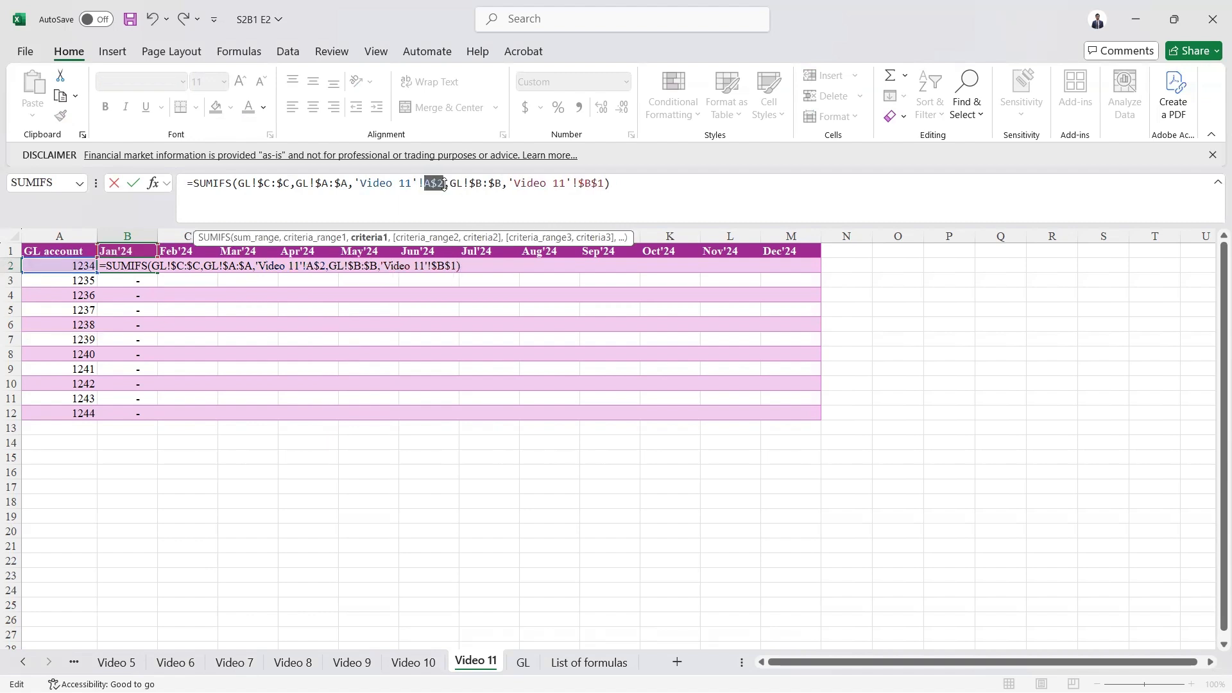
{"action": "key", "text": "ctrl+Return"}
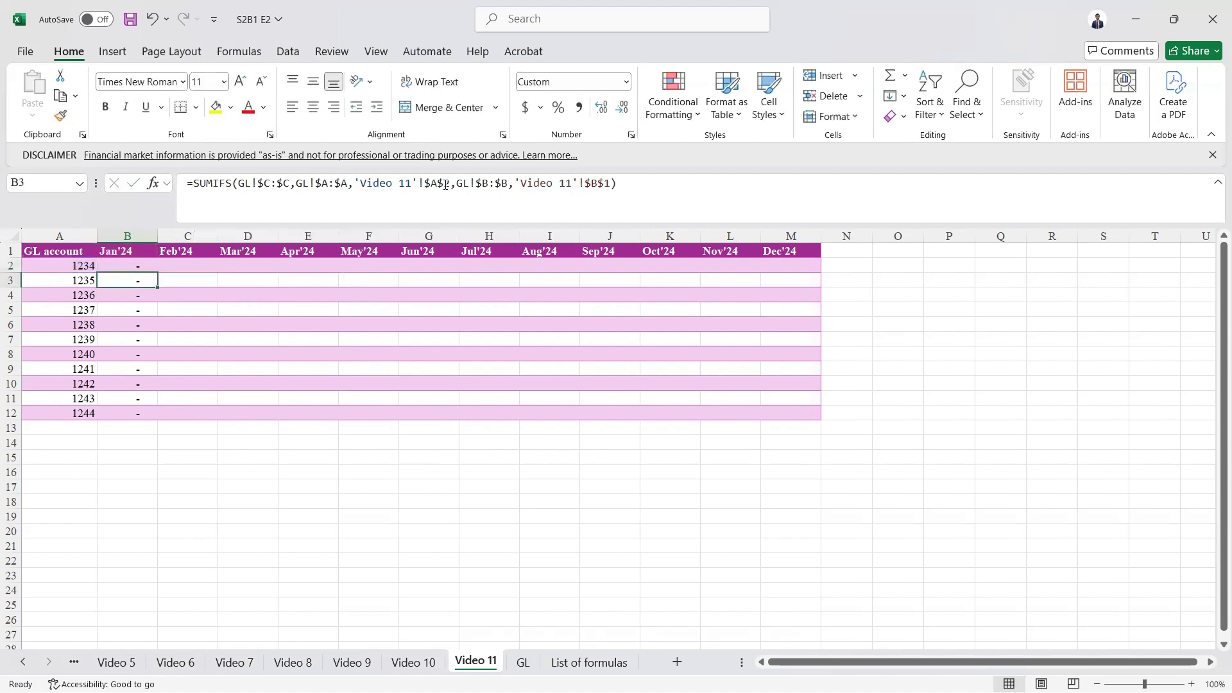
- Copy B2 and paste only its formula down through B3:B12
{"action": "key", "text": "ctrl+c"}
{"action": "key", "text": "Down"}
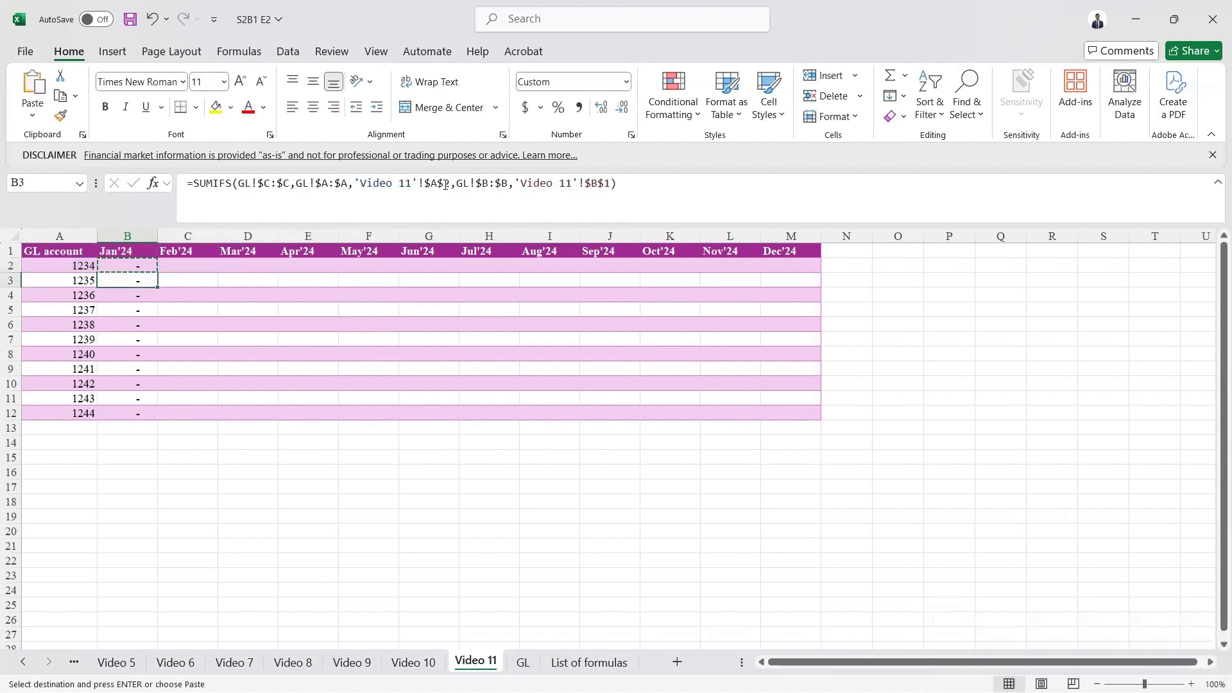
{"action": "key", "text": "ctrl+shift+Down"}
{"action": "key", "text": "ctrl+alt+v"}
{"action": "key", "text": "f"}
{"action": "key", "text": "Return"}
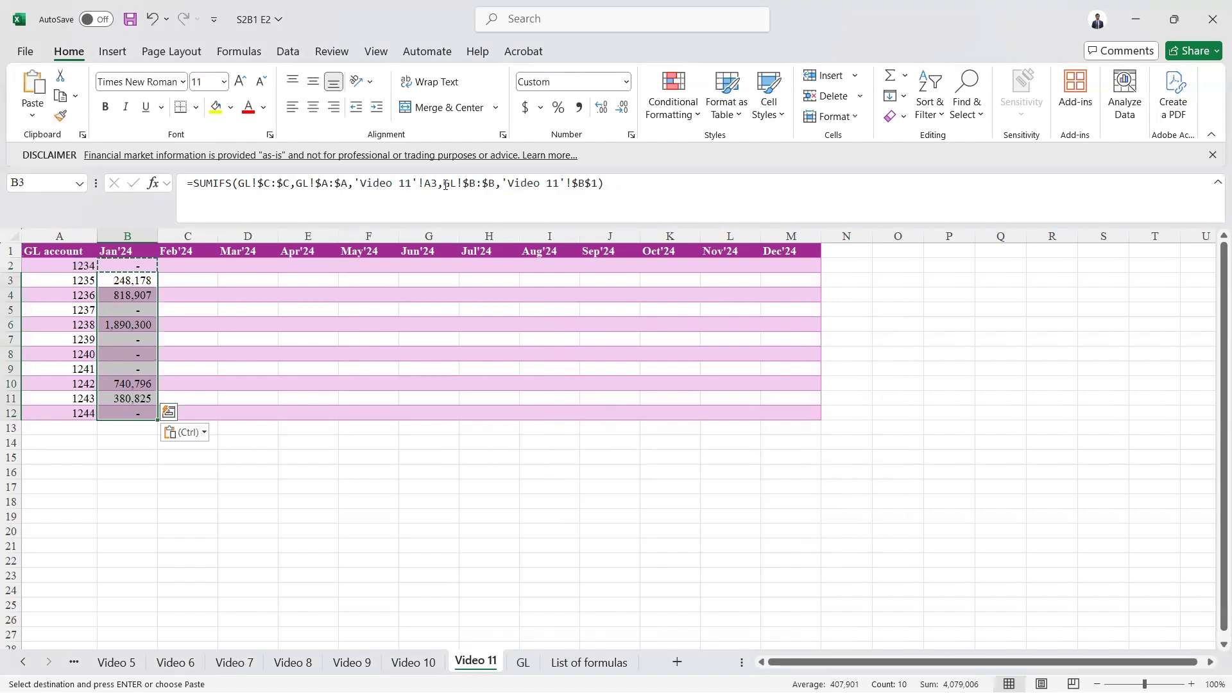
- Step through the formulas in column B to check each account reference
{"action": "left_click", "coordinate": [446, 185]}
{"action": "key", "text": "Return"}
{"action": "key", "text": "F2"}
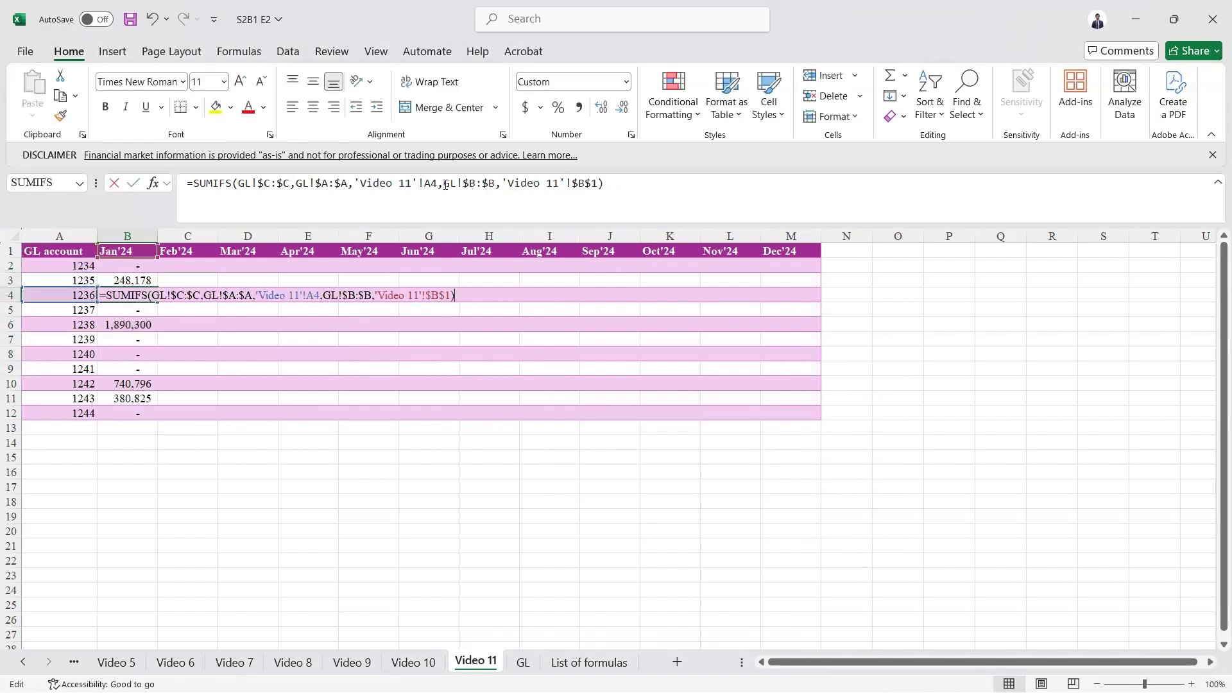
{"action": "key", "text": "Return"}
{"action": "key", "text": "F2"}
{"action": "key", "text": "Return"}
{"action": "key", "text": "F2"}
{"action": "key", "text": "Return"}
{"action": "key", "text": "F2"}
{"action": "key", "text": "Return"}
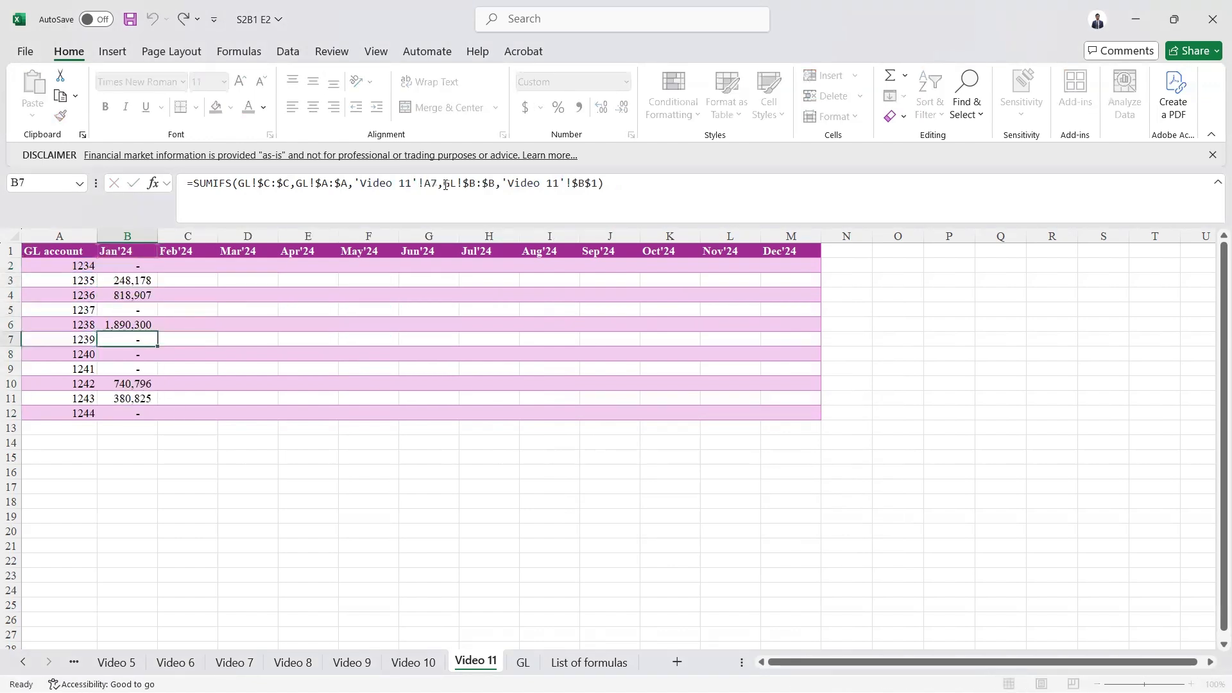
- Copy the Jan'24 formulas B2:B12 and paste only formulas into the Feb'24 column C2:C12
{"action": "key", "text": "Up"}
{"action": "key", "text": "Up"}
{"action": "key", "text": "Up"}
{"action": "key", "text": "Up"}
{"action": "key", "text": "Up"}
{"action": "key", "text": "Up"}
{"action": "key", "text": "ctrl+shift+Down"}
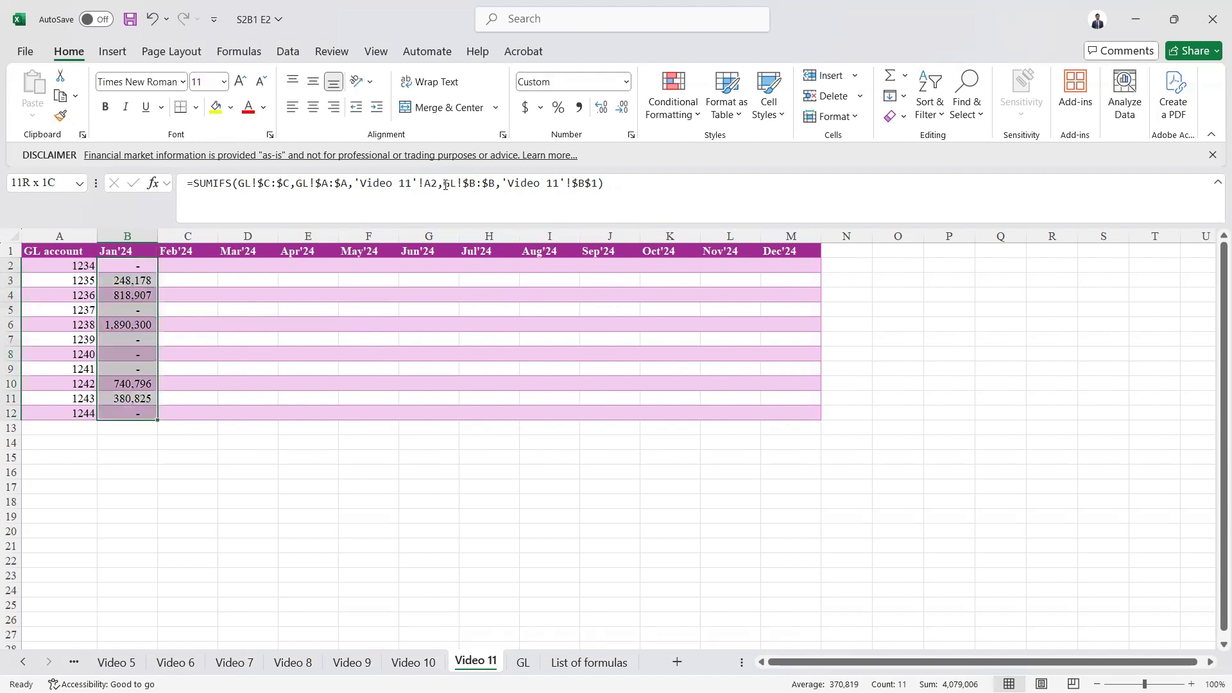
{"action": "key", "text": "ctrl+c"}
{"action": "key", "text": "Right"}
{"action": "key", "text": "ctrl+alt+v"}
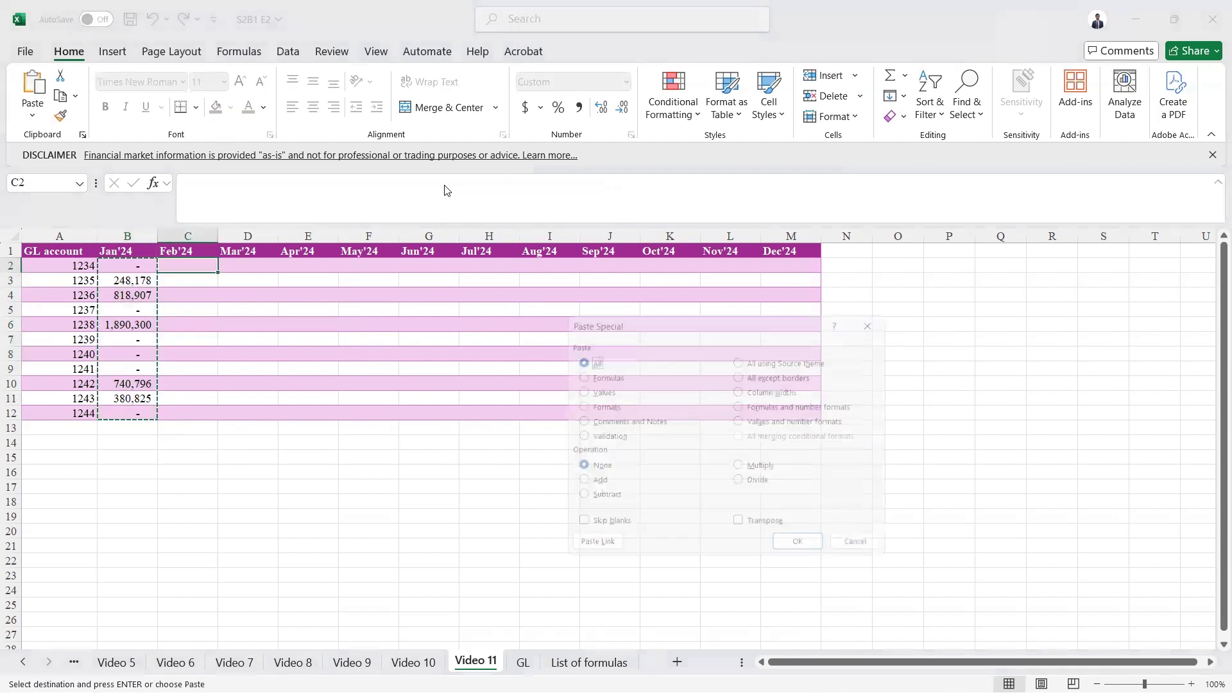
{"action": "key", "text": "f"}
{"action": "key", "text": "Return"}
- Inspect the Feb'24 formula in C2 and the full B2:M12 result range
{"action": "key", "text": "Up"}
{"action": "key", "text": "F2"}
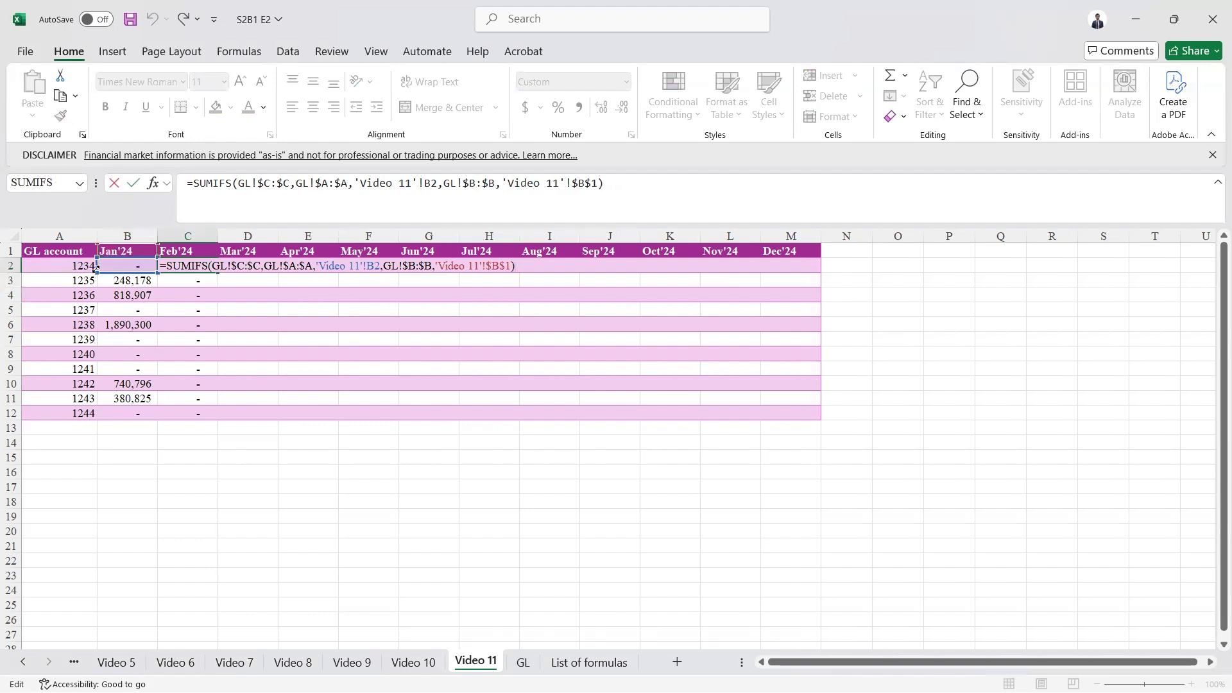
{"action": "left_click", "coordinate": [136, 273]}
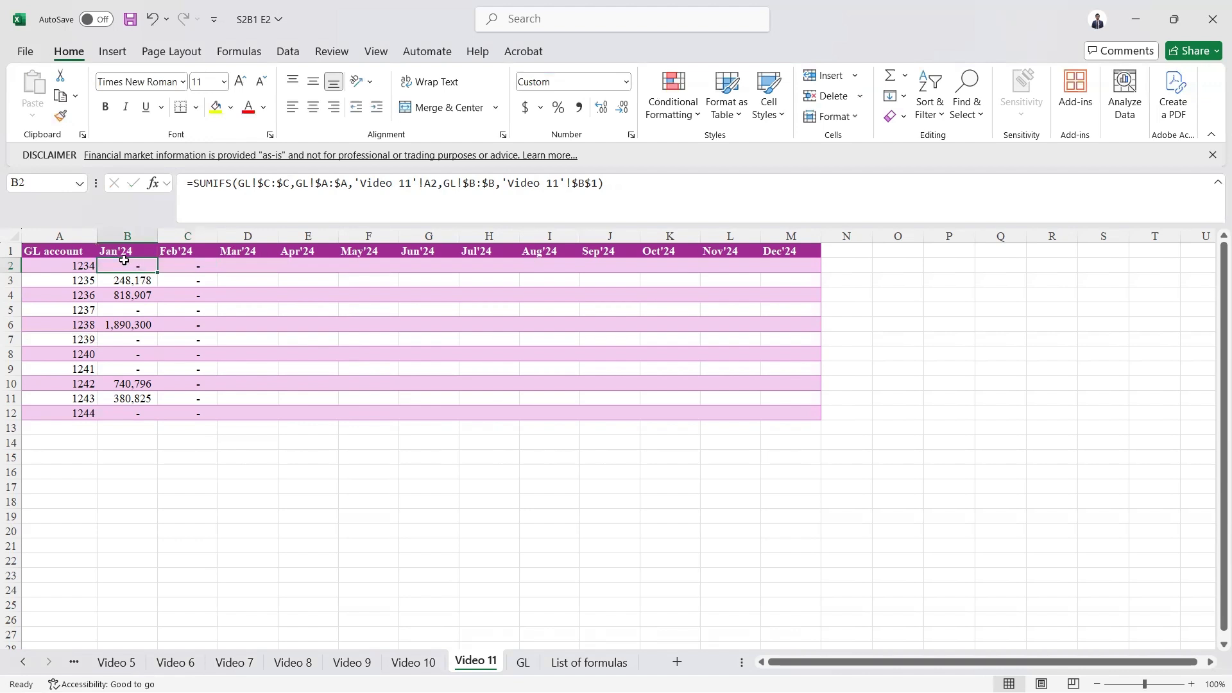
{"action": "left_click_drag", "start_coordinate": [144, 268], "coordinate": [790, 417]}
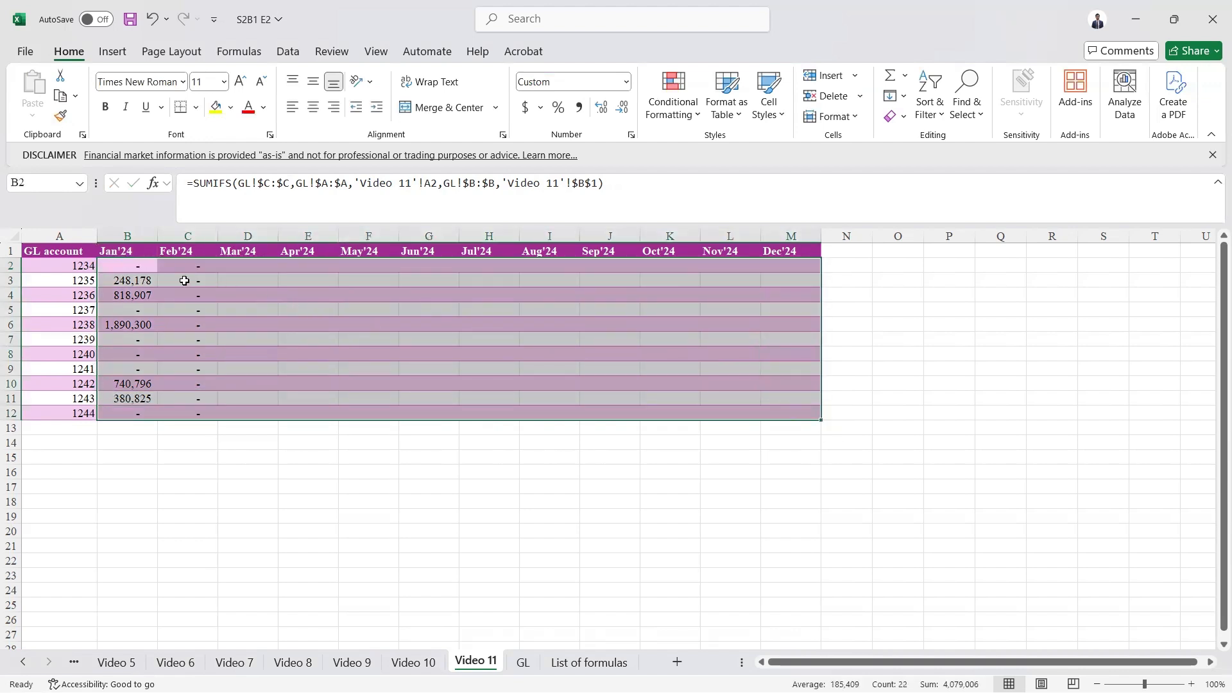
{"action": "left_click", "coordinate": [140, 266]}
- Clear all formulas in columns B and C except the one in B2
{"action": "key", "text": "Down"}
{"action": "key", "text": "ctrl+shift+Right"}
{"action": "key", "text": "ctrl+shift+Down"}
{"action": "key", "text": "shift+Up"}
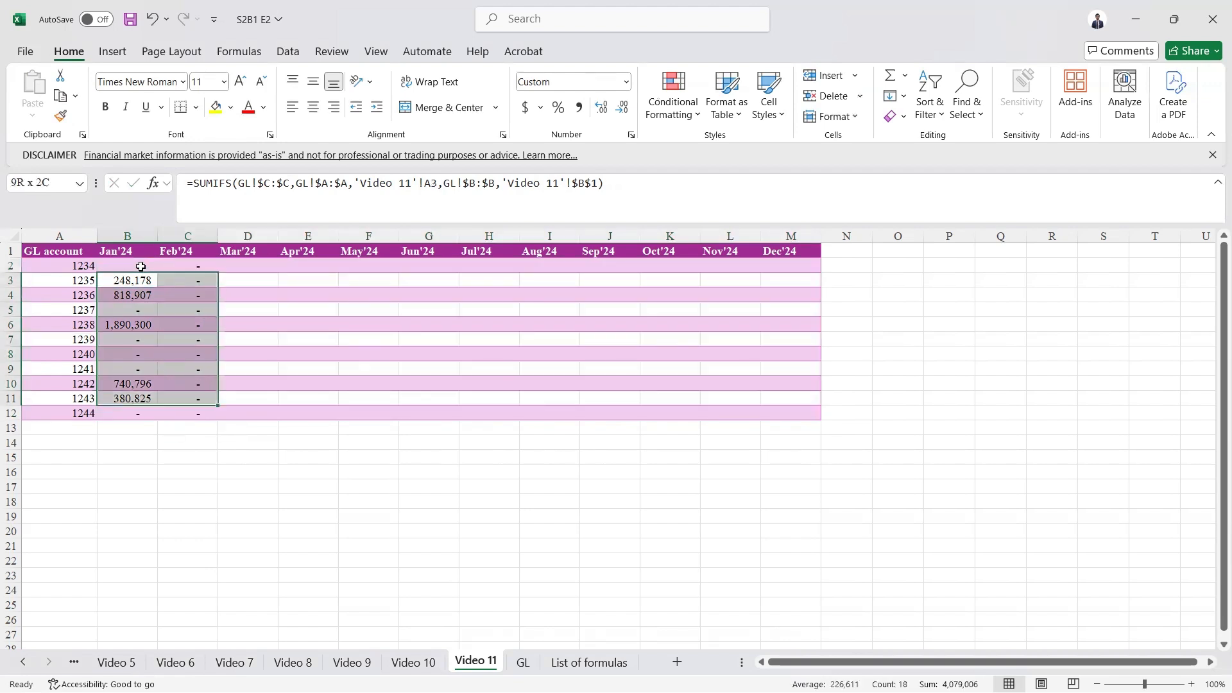
{"action": "key", "text": "shift+Down"}
{"action": "key", "text": "Delete"}
{"action": "key", "text": "Up"}
{"action": "key", "text": "Right"}
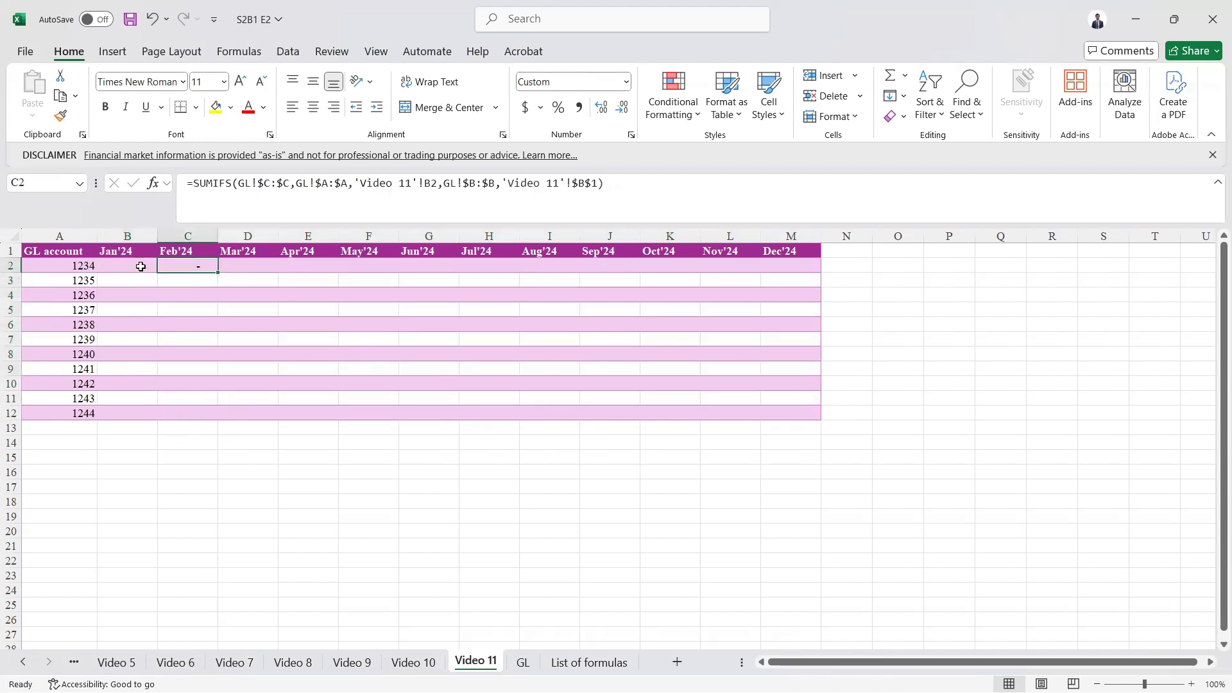
{"action": "key", "text": "Delete"}
{"action": "key", "text": "Left"}
- Edit the SUMIFS formula in B2, cycling the account criterion reference to the mixed reference $A2
{"action": "left_click", "coordinate": [277, 185]}
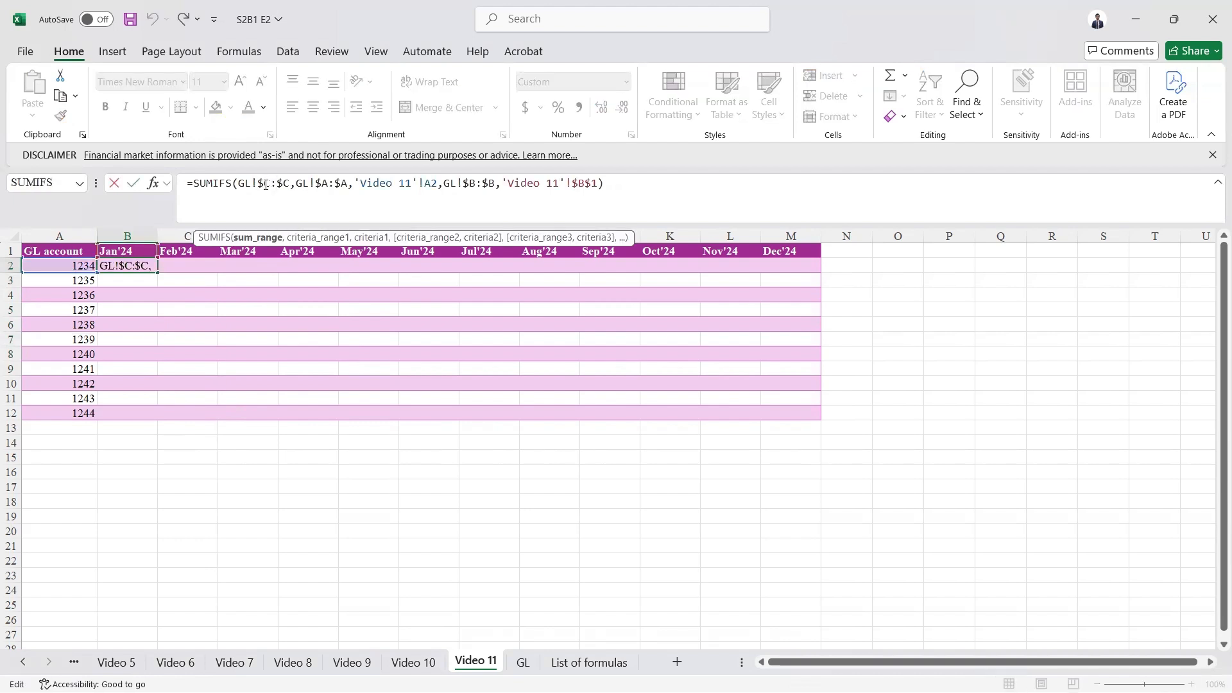
{"action": "left_click_drag", "start_coordinate": [315, 185], "coordinate": [348, 185]}
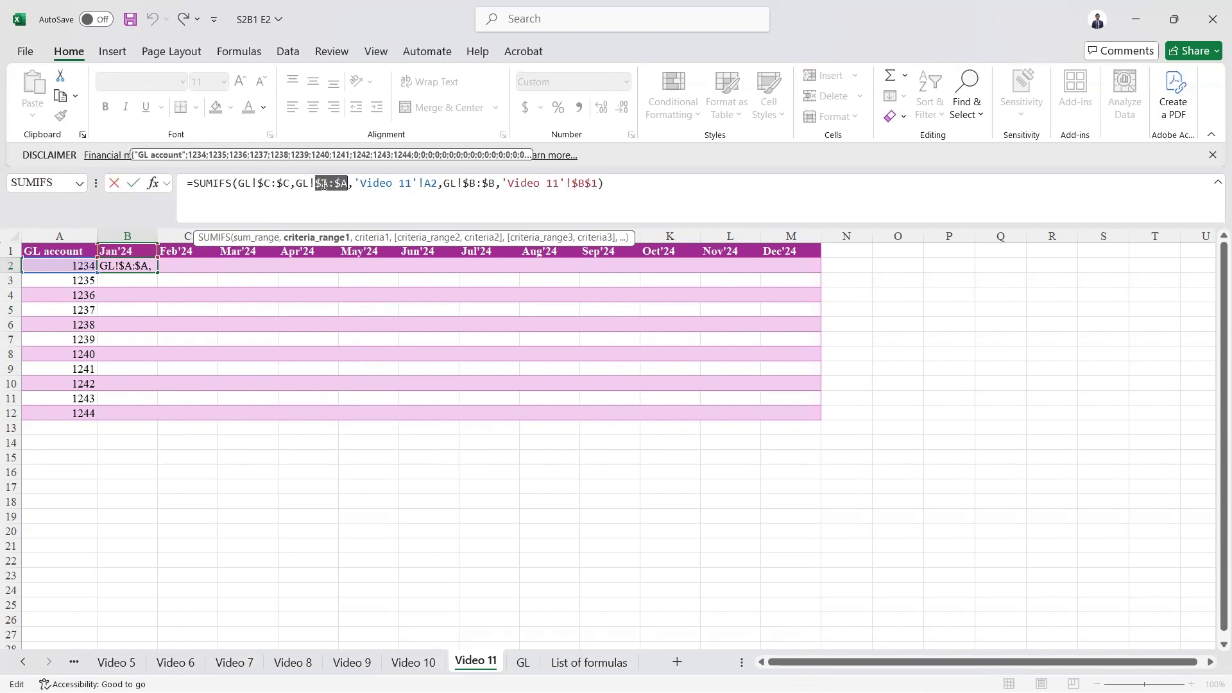
{"action": "left_click_drag", "start_coordinate": [470, 183], "coordinate": [500, 184]}
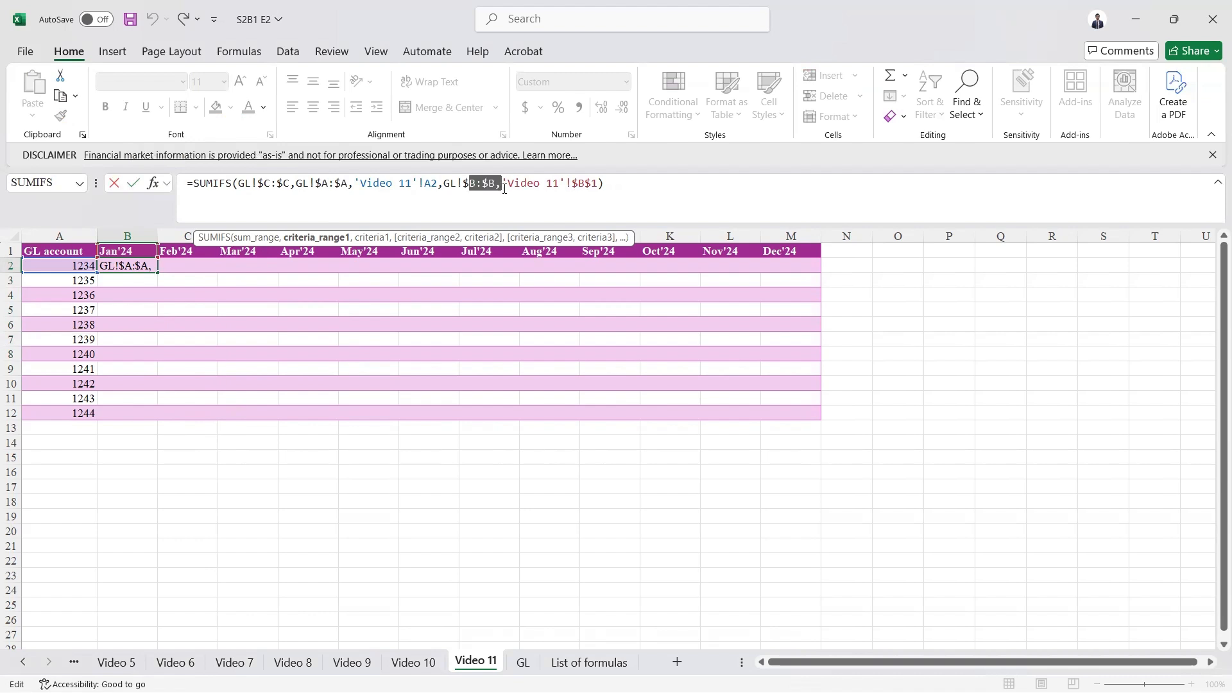
{"action": "left_click", "coordinate": [431, 187]}
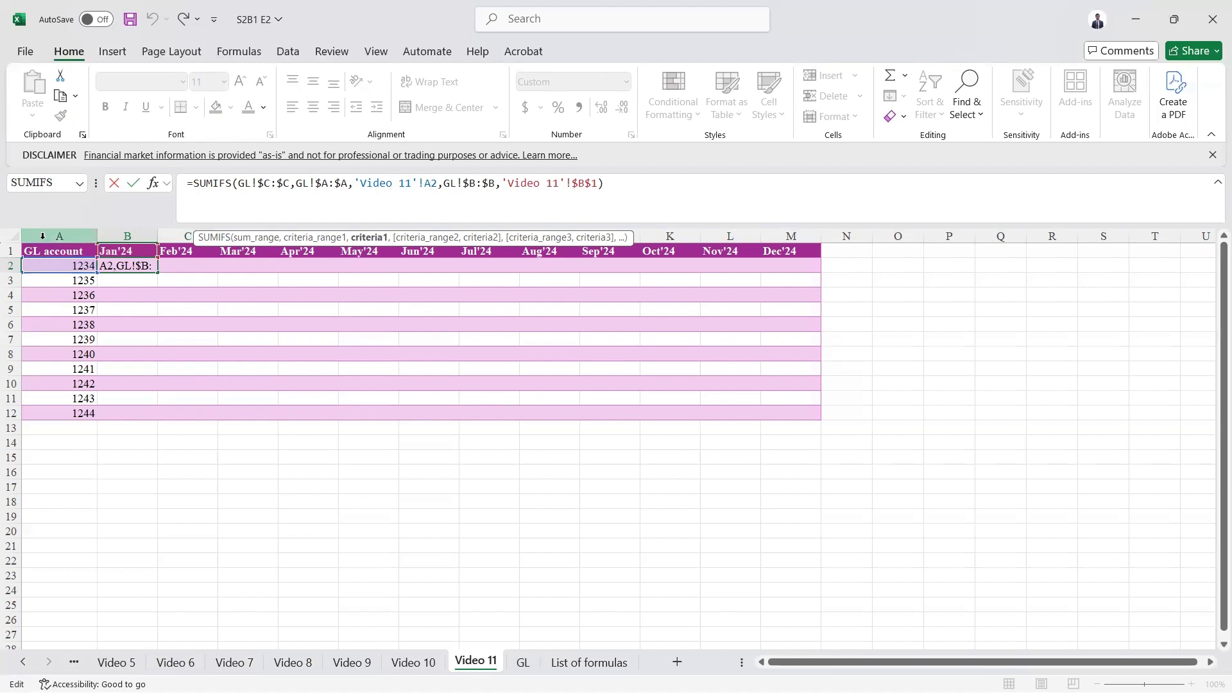
{"action": "left_click", "coordinate": [427, 183]}
{"action": "key", "text": "F4"}
{"action": "key", "text": "F4"}
{"action": "key", "text": "F4"}
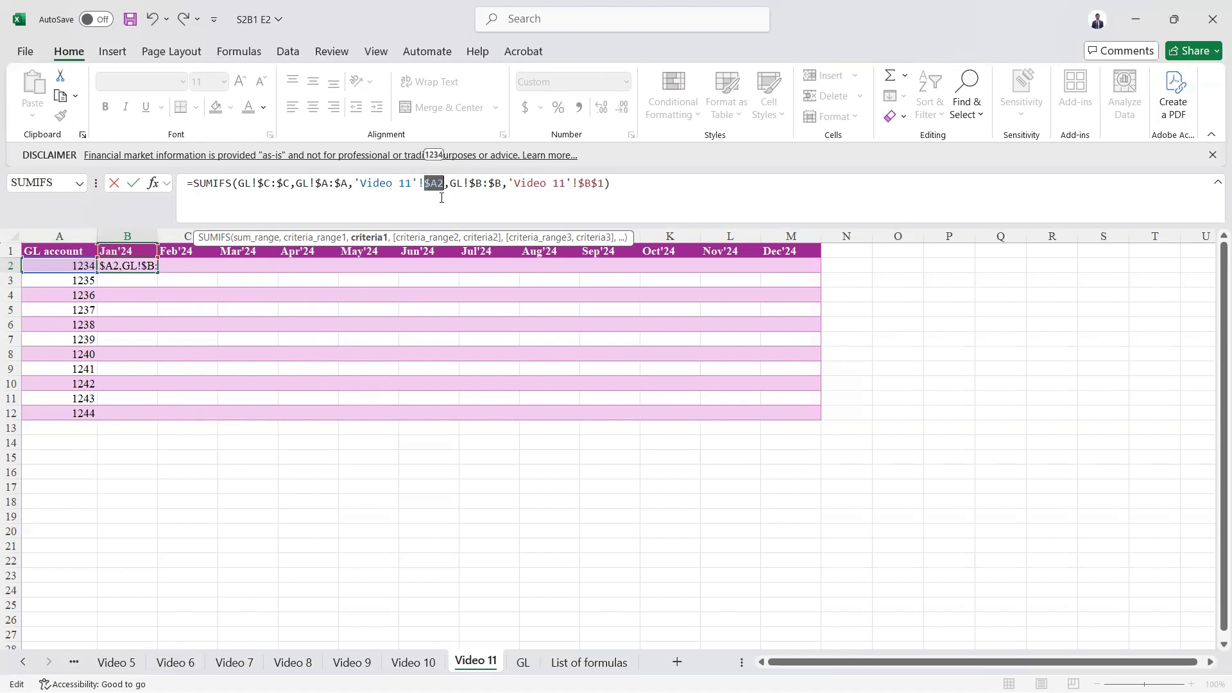
{"action": "key", "text": "F4"}
{"action": "key", "text": "F4"}
{"action": "key", "text": "F4"}
{"action": "key", "text": "F4"}
{"action": "key", "text": "F4"}
{"action": "key", "text": "F4"}
{"action": "key", "text": "F4"}
{"action": "key", "text": "F4"}
- Change the month criterion reference to B$1 and confirm the formula in B2
{"action": "left_click", "coordinate": [594, 184]}
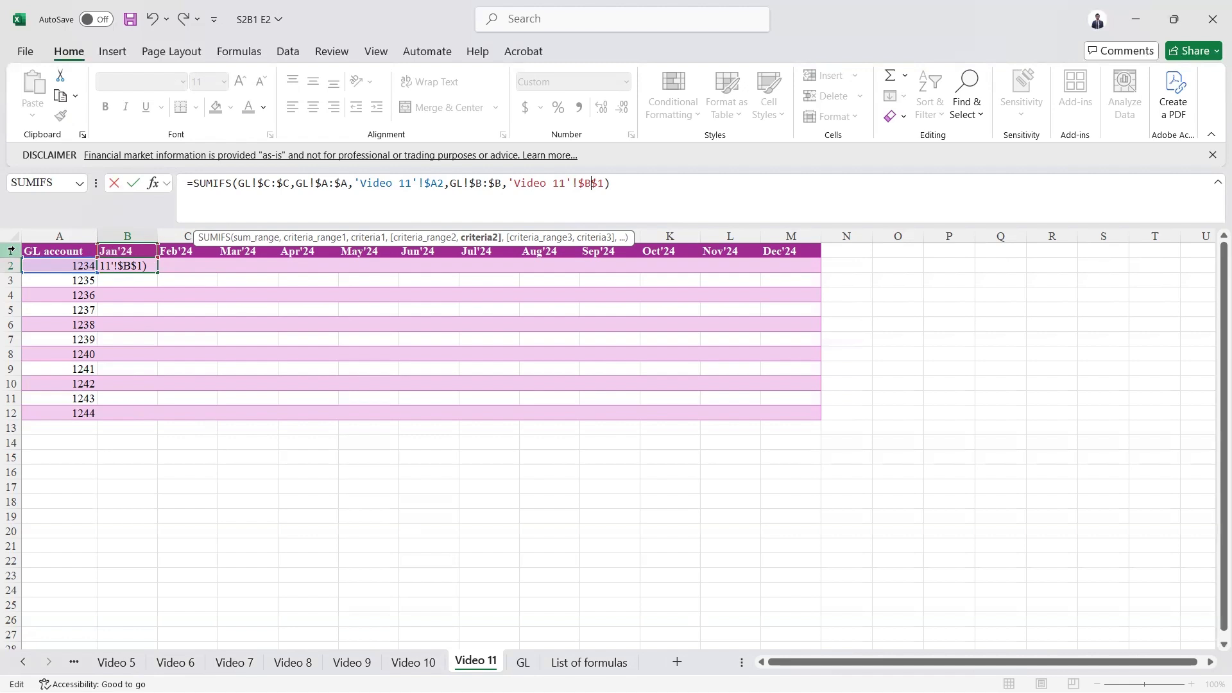
{"action": "left_click", "coordinate": [583, 184]}
{"action": "key", "text": "BackSpace"}
{"action": "key", "text": "ctrl+Return"}
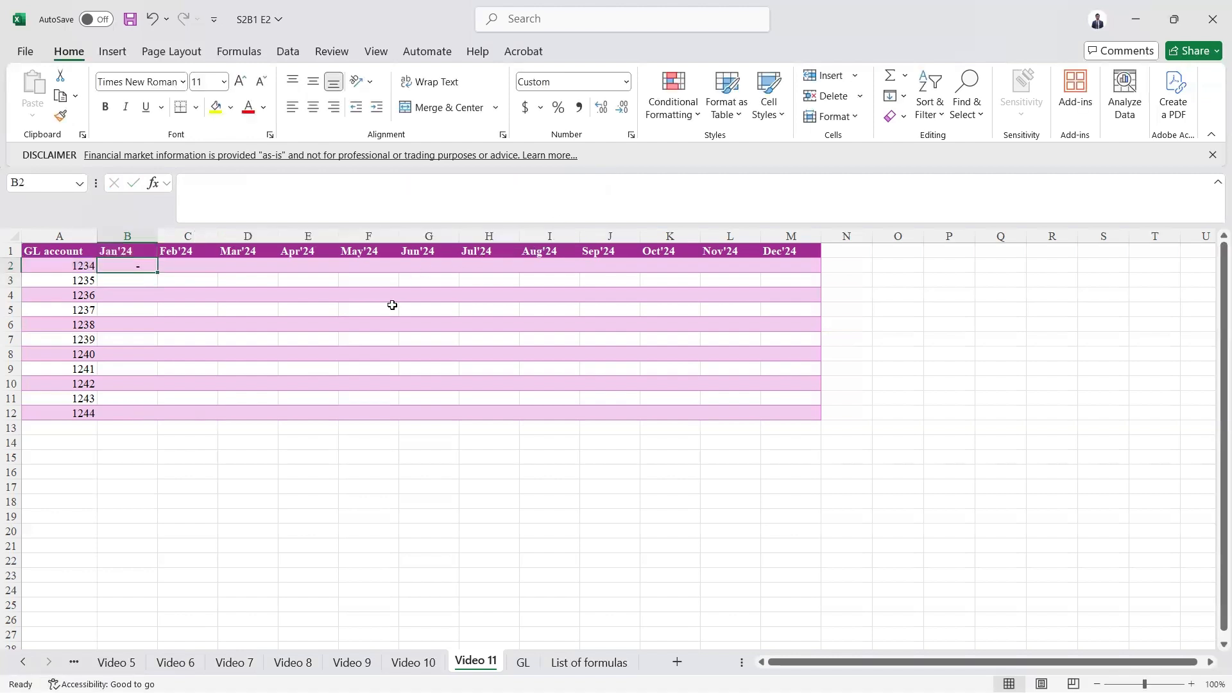
- Copy the B2 formula and paste only formulas across the whole table B2:M12
{"action": "key", "text": "ctrl+c"}
{"action": "key", "text": "ctrl+Right"}
{"action": "key", "text": "Home"}
{"action": "key", "text": "Right"}
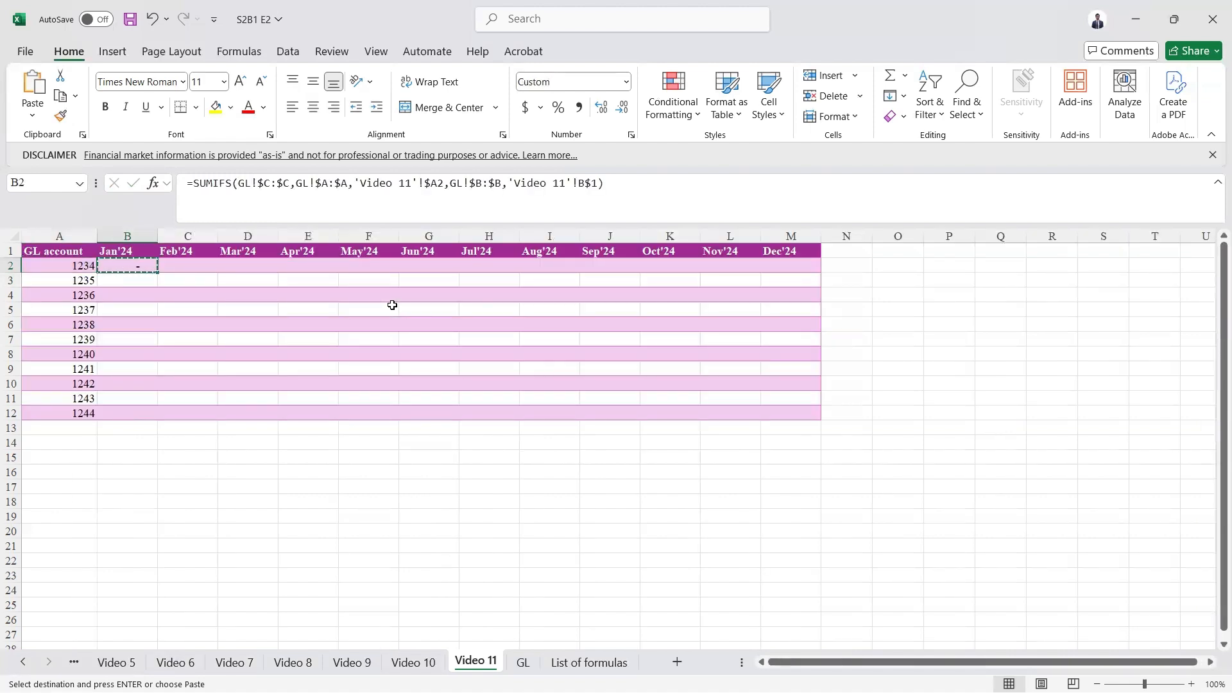
{"action": "key", "text": "shift+Right"}
{"action": "key", "text": "shift+Right"}
{"action": "key", "text": "shift+Right"}
{"action": "key", "text": "shift+Right"}
{"action": "key", "text": "shift+Right"}
{"action": "key", "text": "shift+Right"}
{"action": "key", "text": "shift+Right"}
{"action": "key", "text": "shift+Right"}
{"action": "key", "text": "shift+Right"}
{"action": "key", "text": "shift+Right"}
{"action": "key", "text": "shift+Right"}
{"action": "key", "text": "shift+Down"}
{"action": "key", "text": "shift+Down"}
{"action": "key", "text": "shift+Down"}
{"action": "key", "text": "shift+Down"}
{"action": "key", "text": "shift+Down"}
{"action": "key", "text": "shift+Down"}
{"action": "key", "text": "shift+Down"}
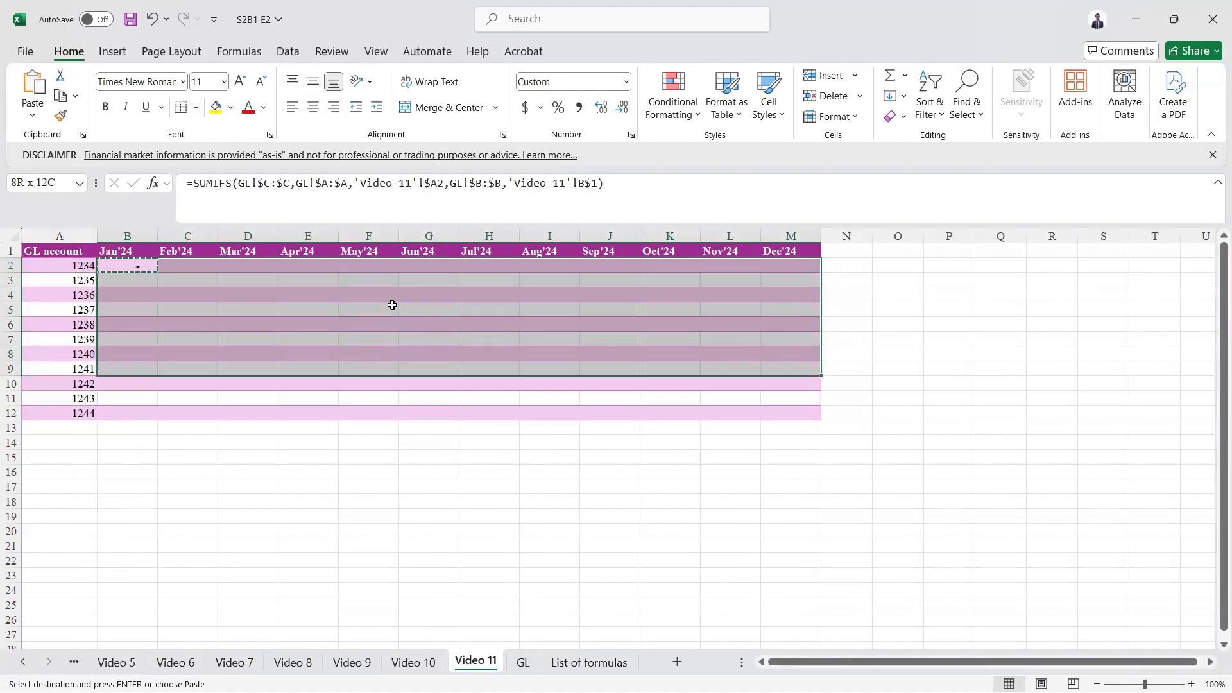
{"action": "key", "text": "shift+Down"}
{"action": "key", "text": "shift+Down"}
{"action": "key", "text": "shift+Down"}
{"action": "key", "text": "ctrl+alt+v"}
{"action": "key", "text": "f"}
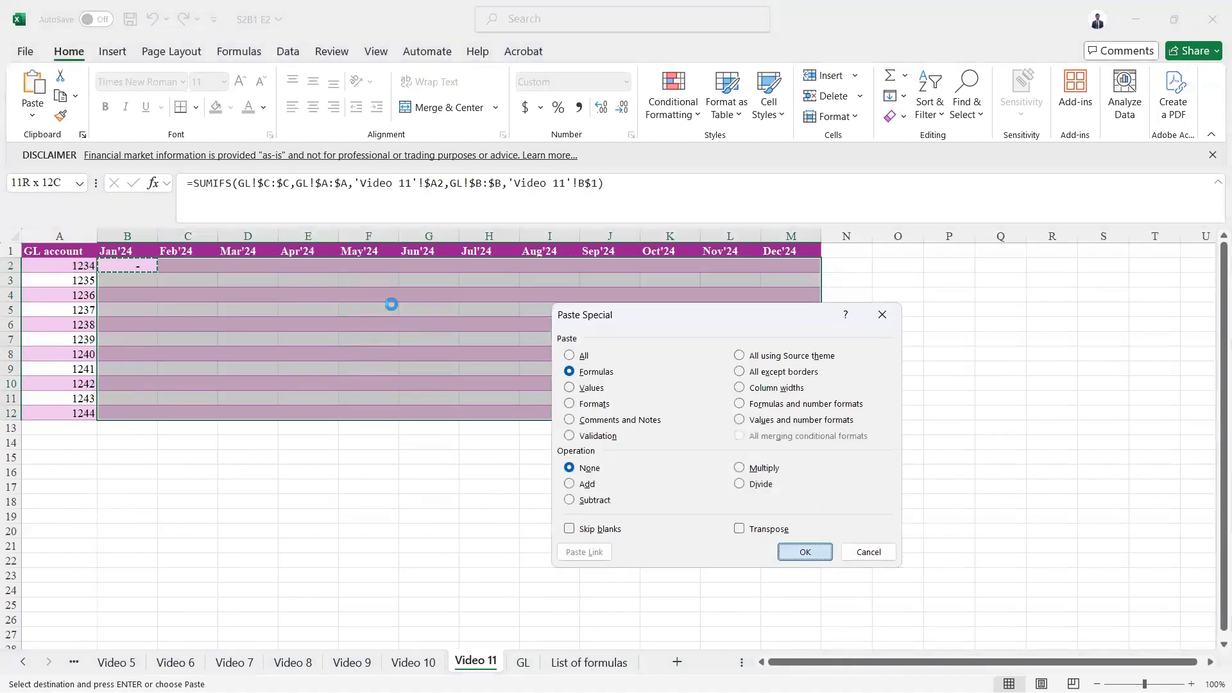
{"action": "key", "text": "Return"}
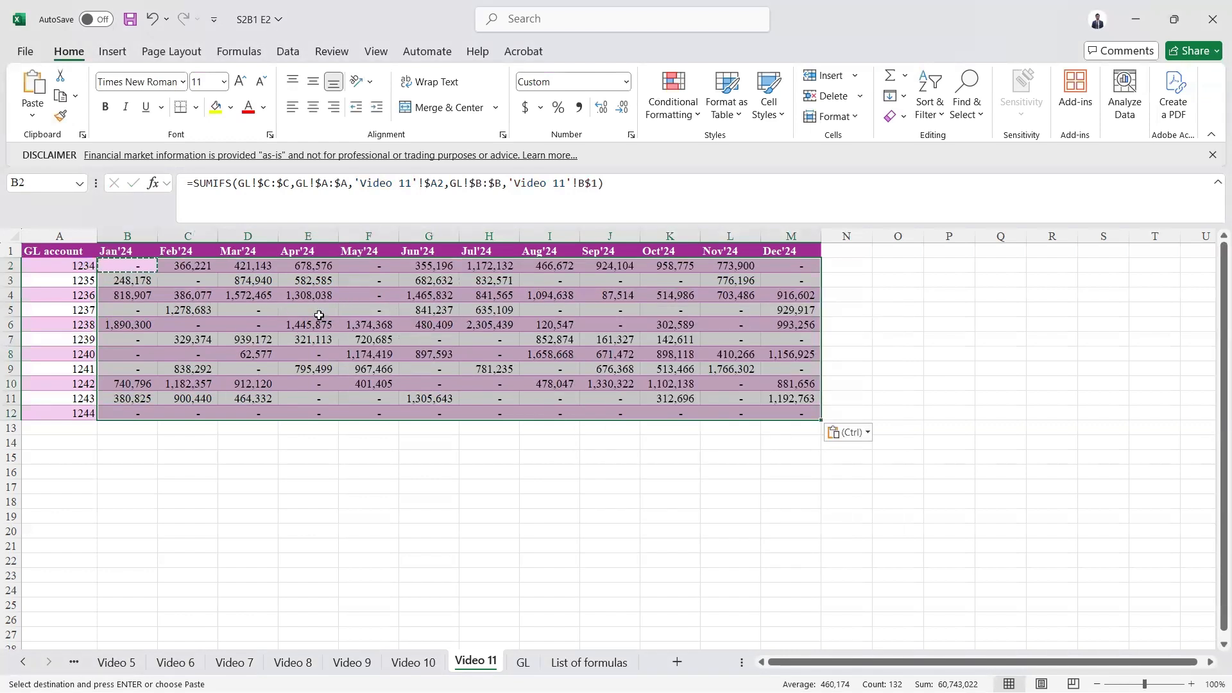